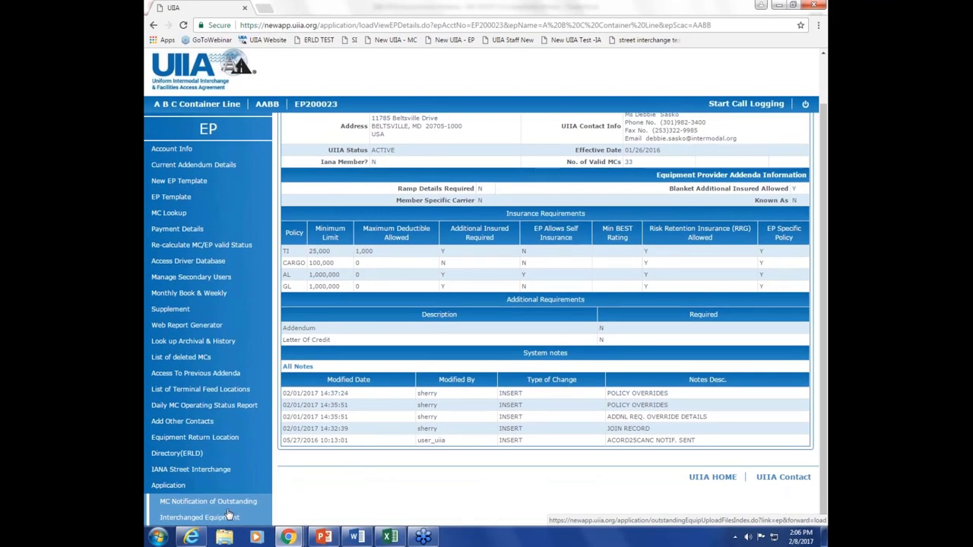
# Step: Open the outstanding-equipment workbook listing containers CCLL124599 and MSCU8886666 with outgate dates and bookings
pyautogui.click(228, 516)
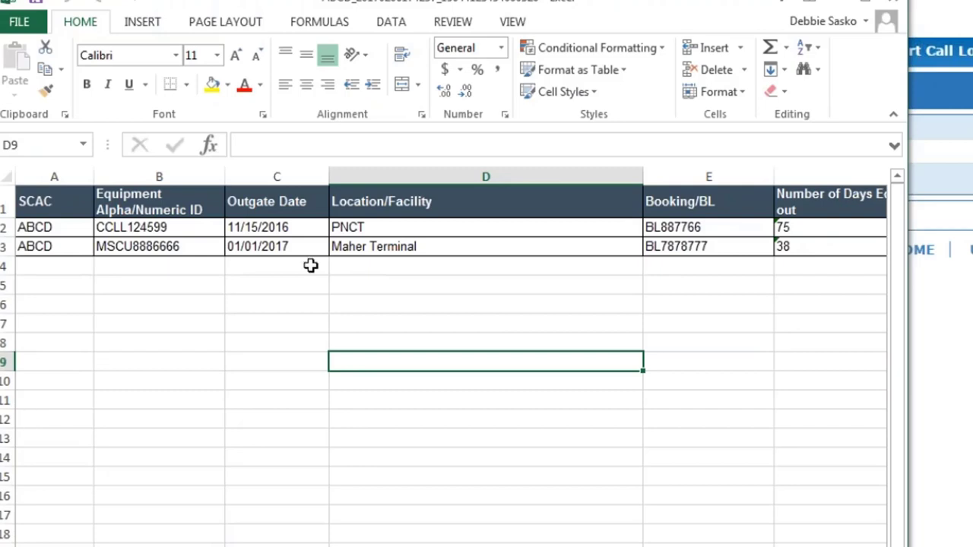
# Step: Close Excel and choose the option to notify just one MC with one file
pyautogui.click(887, 3)
pyautogui.click(887, 7)
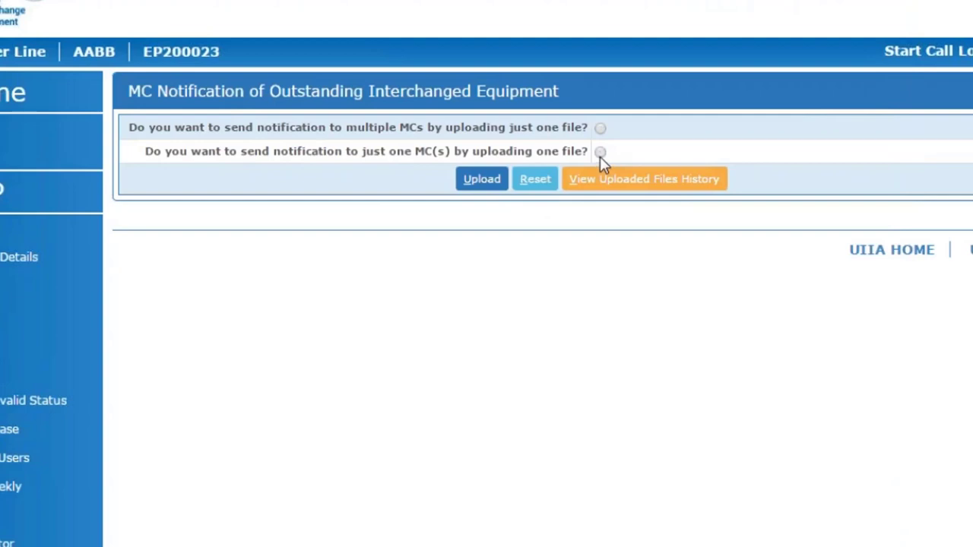
pyautogui.click(600, 153)
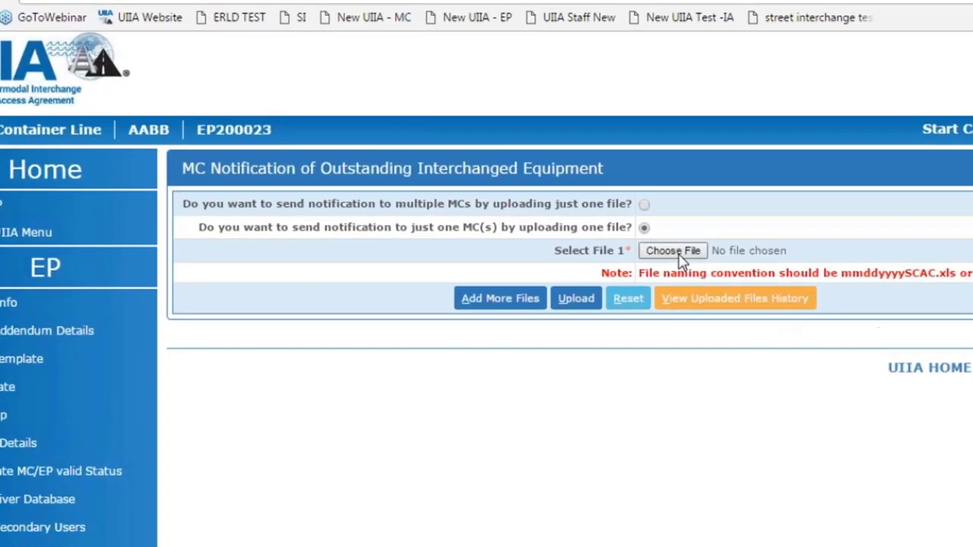
# Step: Attach 20170206PPII.xlsx as File 1 and 20170206YYTT.xlsx as File 2, then upload them
pyautogui.click(568, 174)
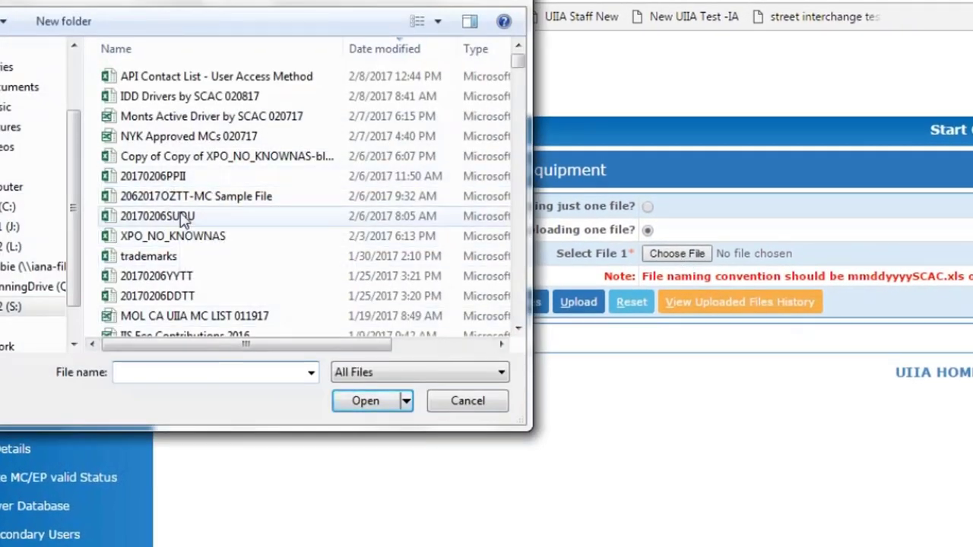
pyautogui.click(179, 178)
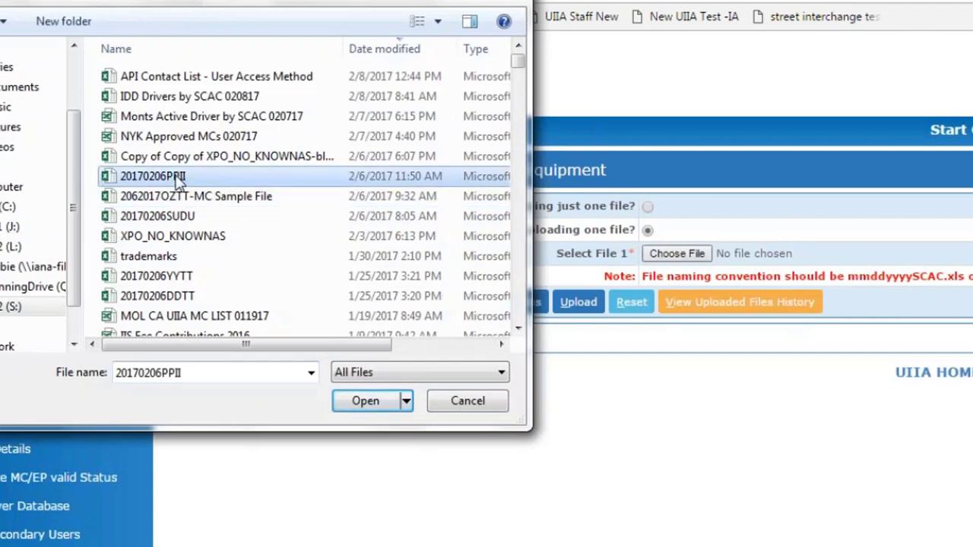
pyautogui.doubleClick(179, 176)
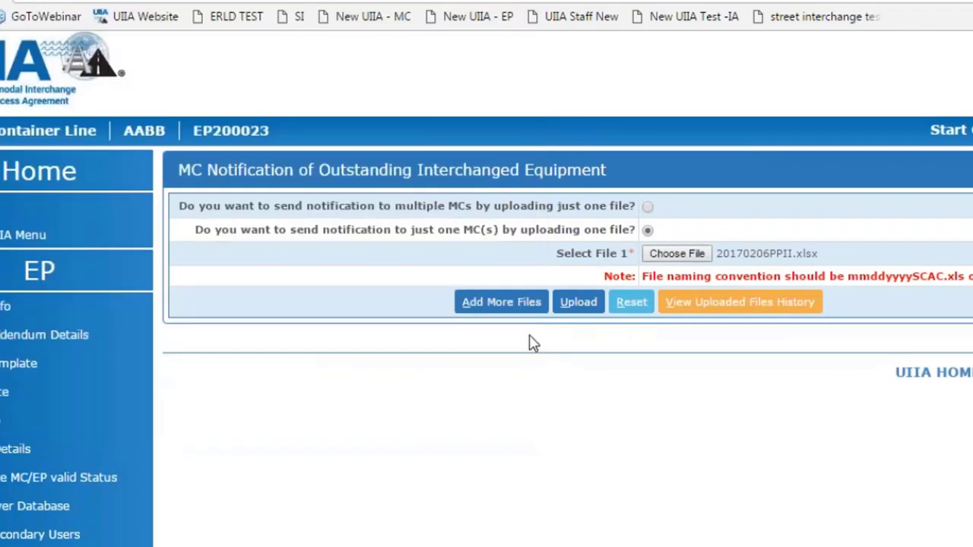
pyautogui.click(502, 303)
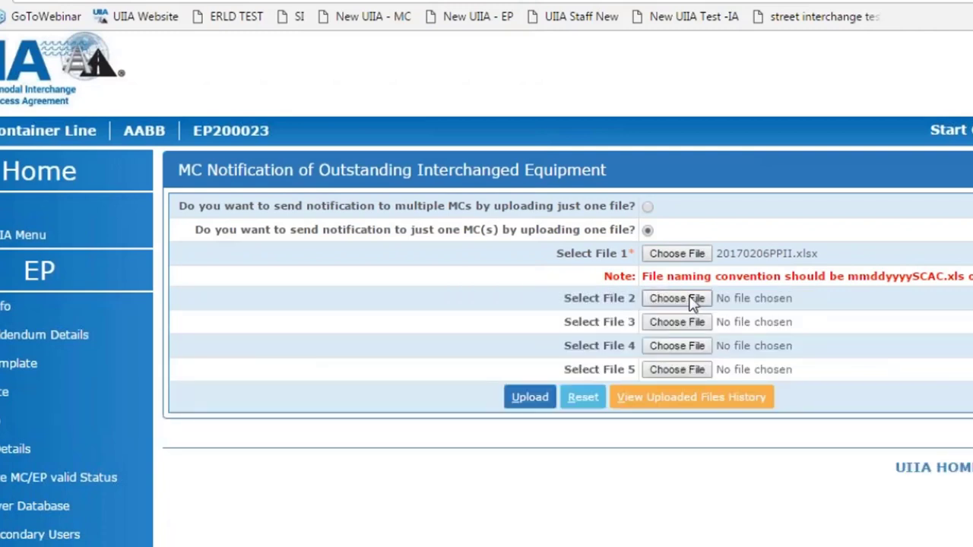
pyautogui.click(678, 304)
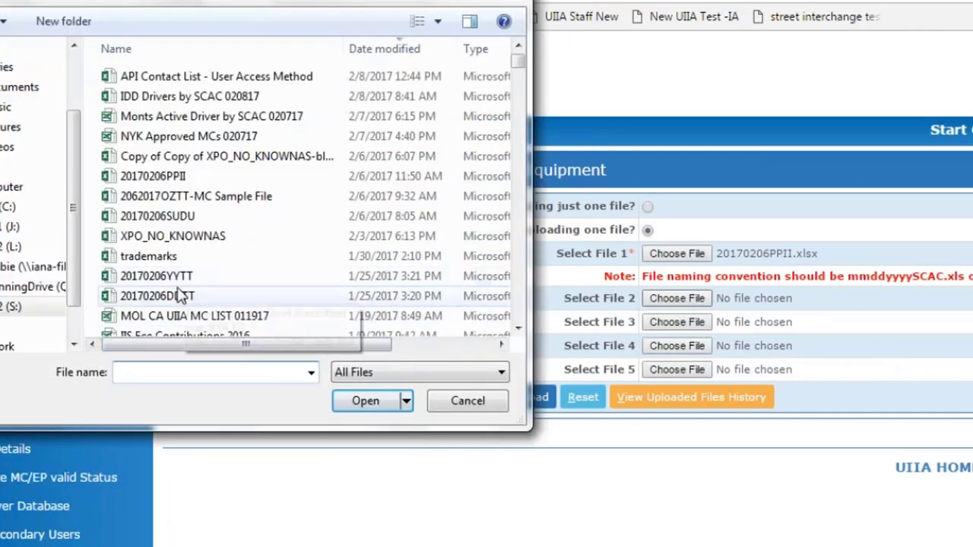
pyautogui.doubleClick(183, 278)
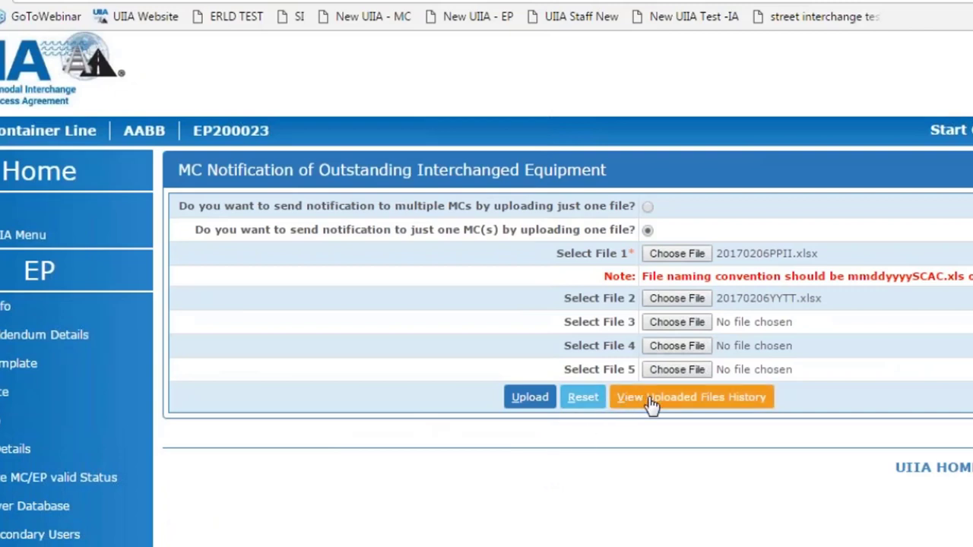
pyautogui.click(528, 398)
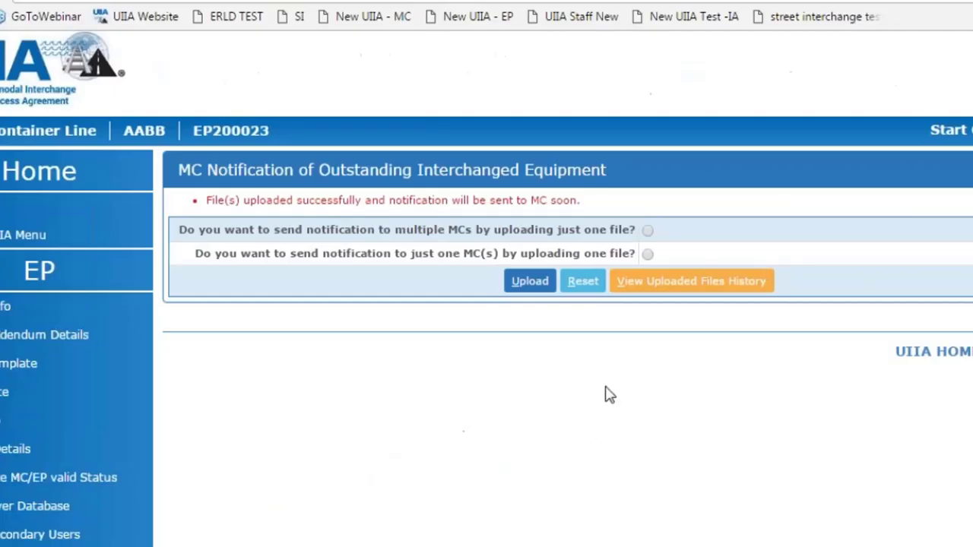
# Step: View the uploaded file history showing both 02/08/2017 files marked notification sent
pyautogui.click(669, 293)
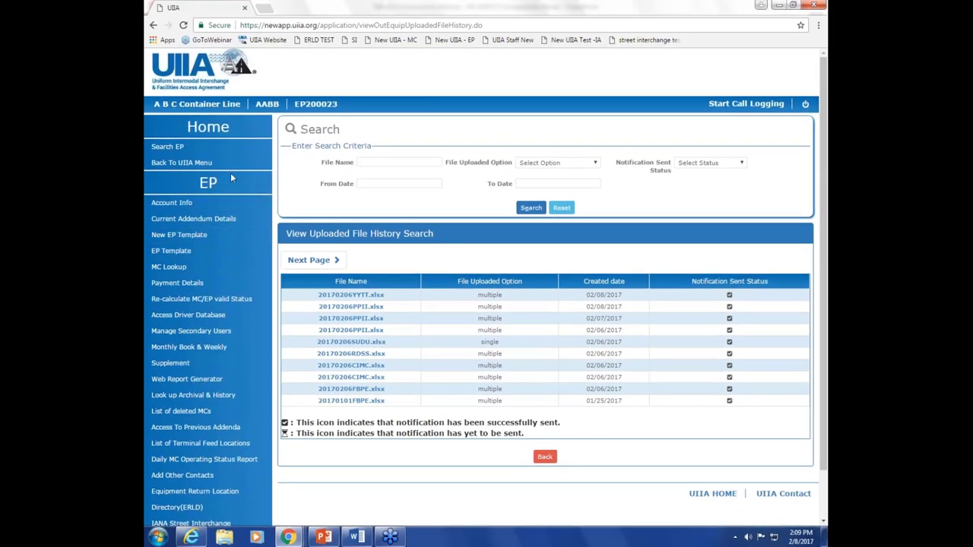
# Step: Search motor carriers for 'sasko' and open Sasko Trucking Center Inc.'s MC home page
pyautogui.click(200, 163)
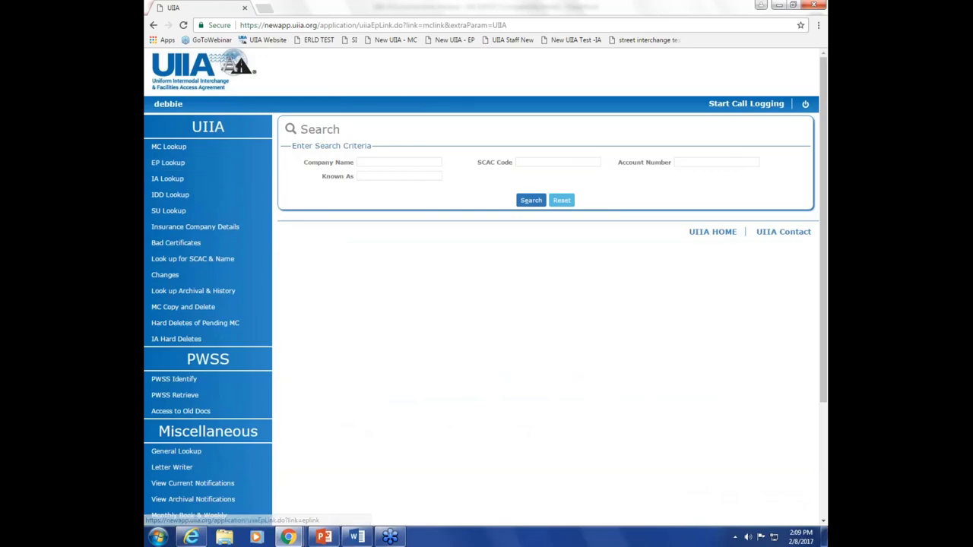
pyautogui.click(381, 162)
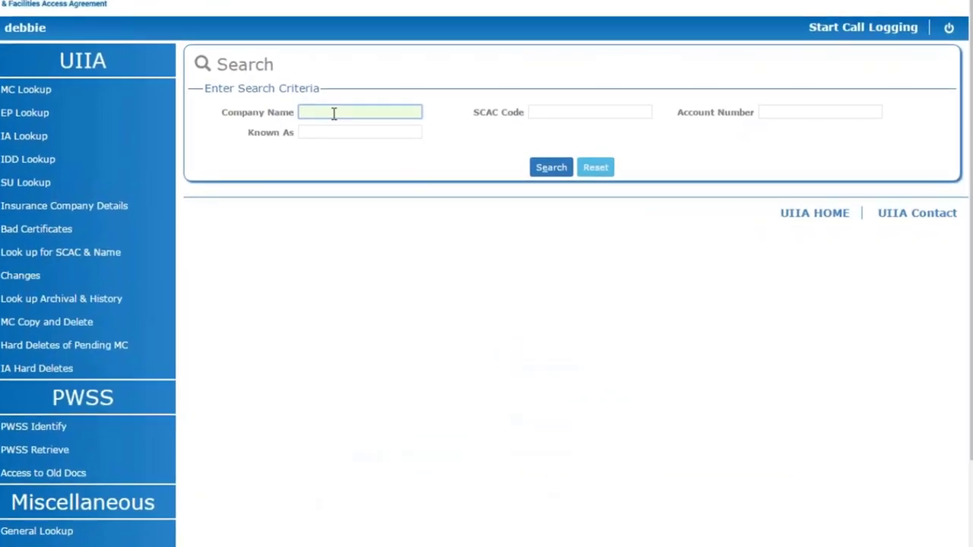
pyautogui.write('sasko')
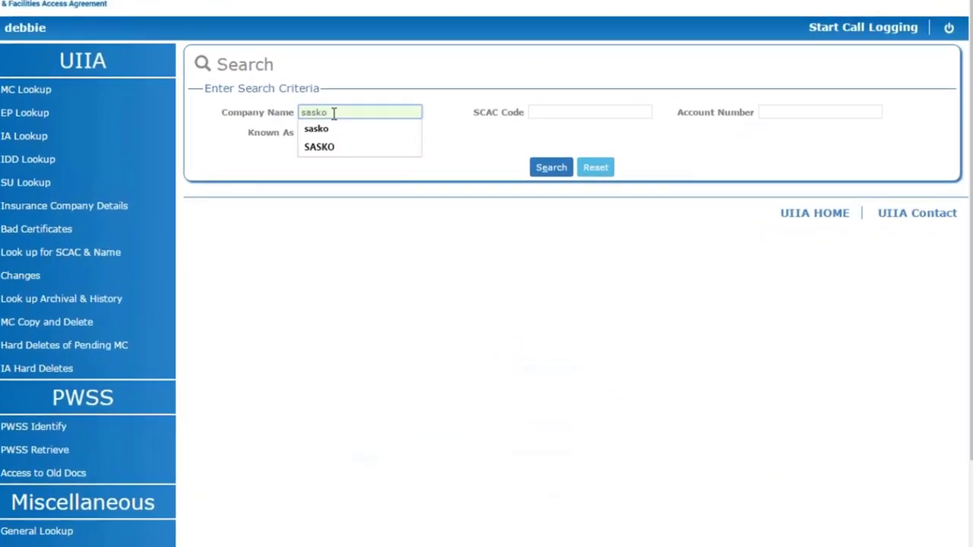
pyautogui.click(551, 167)
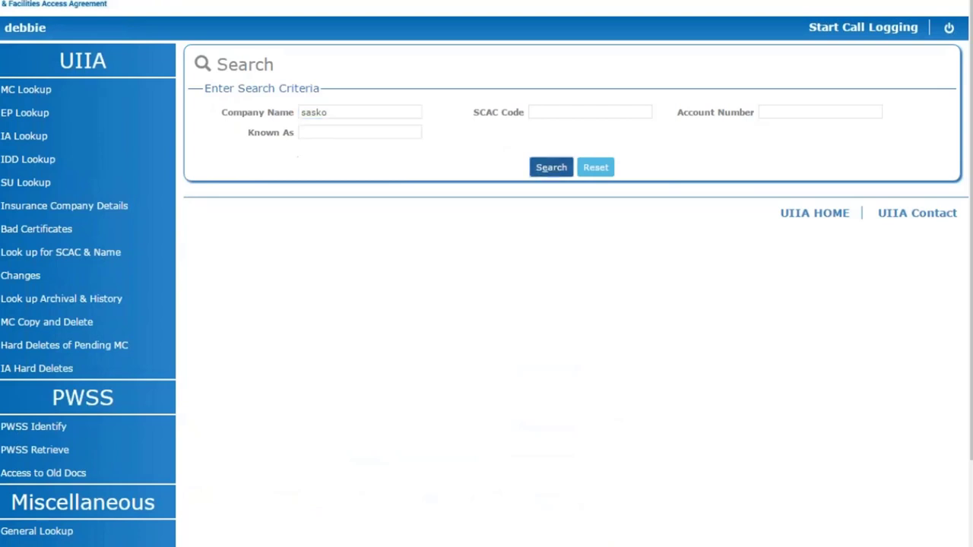
pyautogui.click(338, 344)
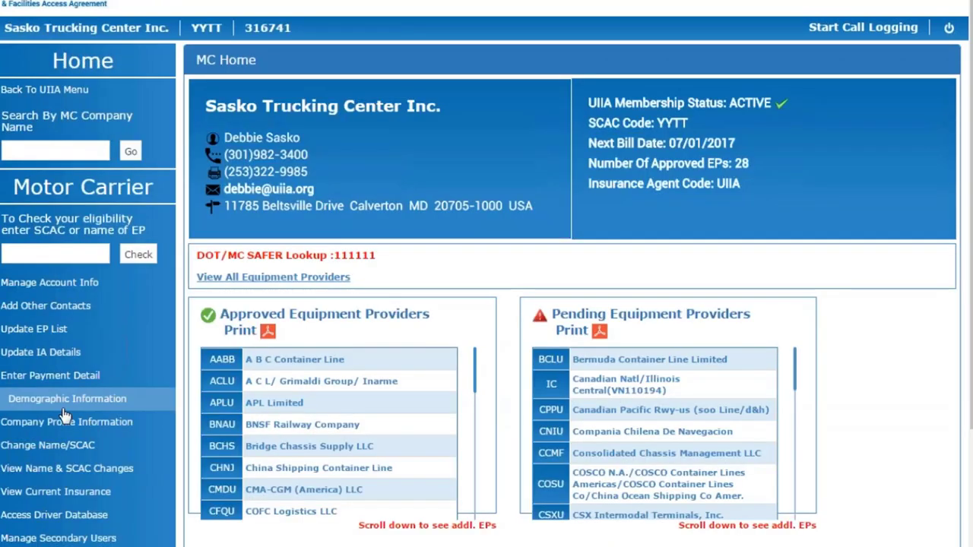
# Step: Add a new contact row of type IDD in the MC's other contacts
pyautogui.click(65, 305)
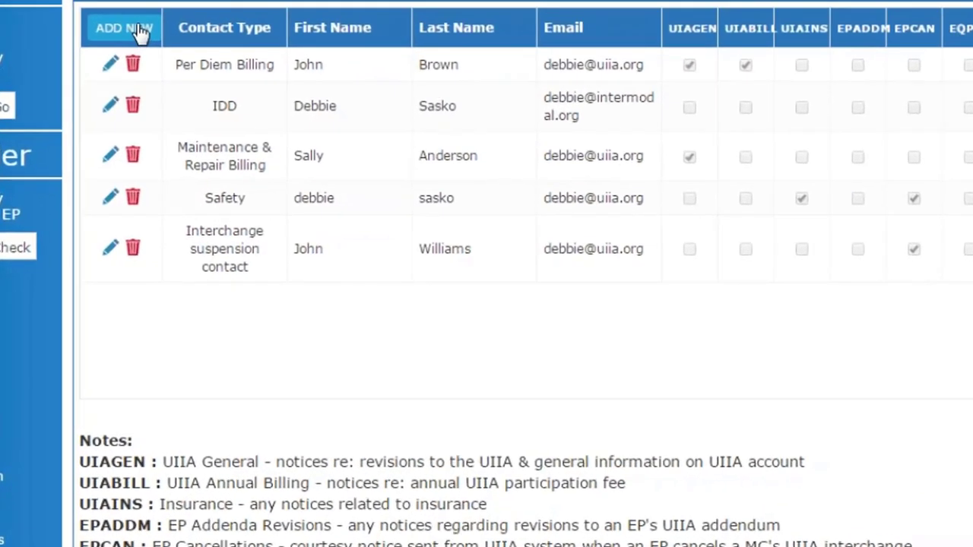
pyautogui.click(141, 30)
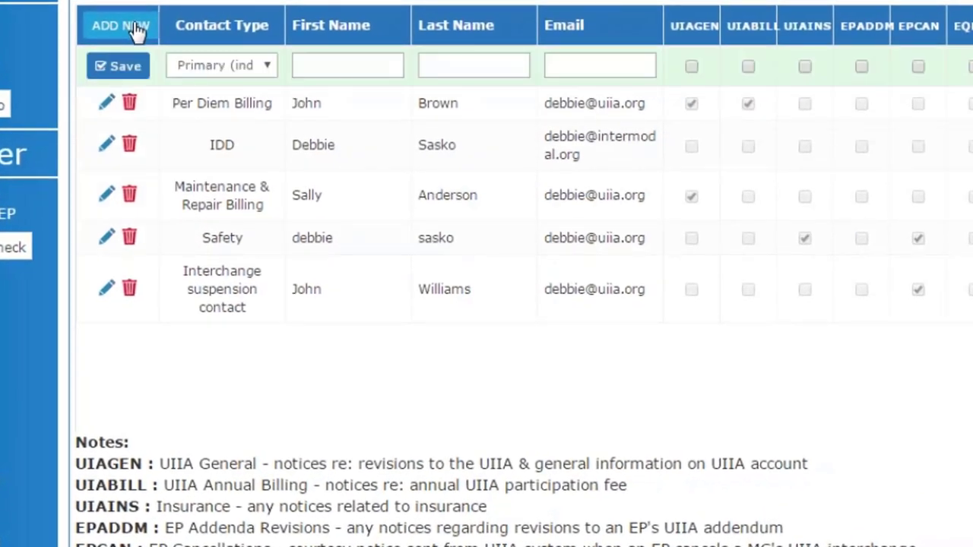
pyautogui.click(271, 64)
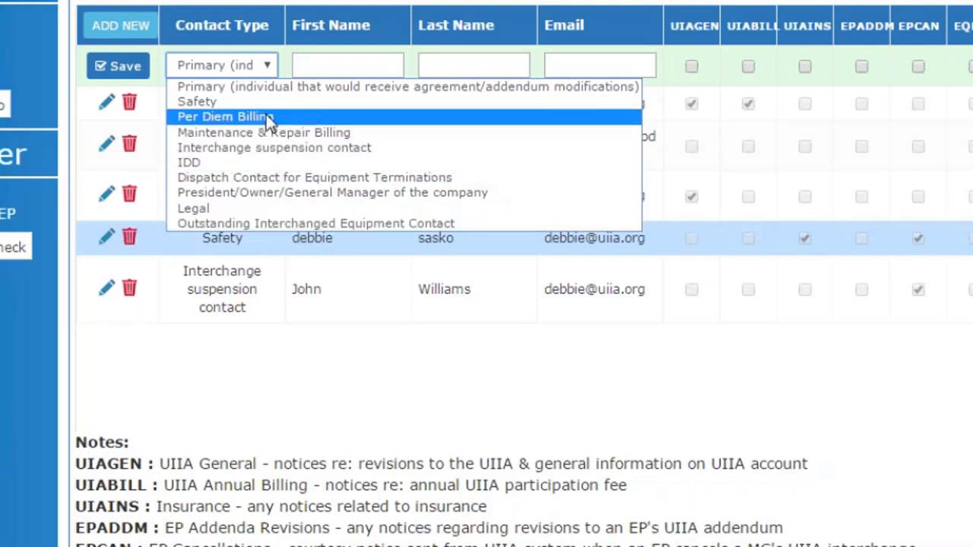
pyautogui.click(233, 163)
# Step: Enter the new IDD contact's first name, last name and e-mail address
pyautogui.click(313, 69)
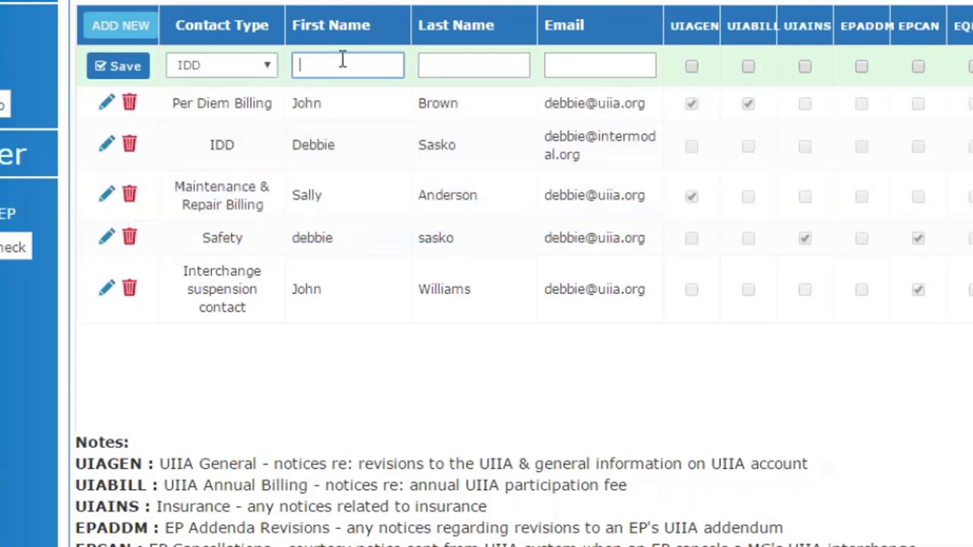
pyautogui.press('Tab')
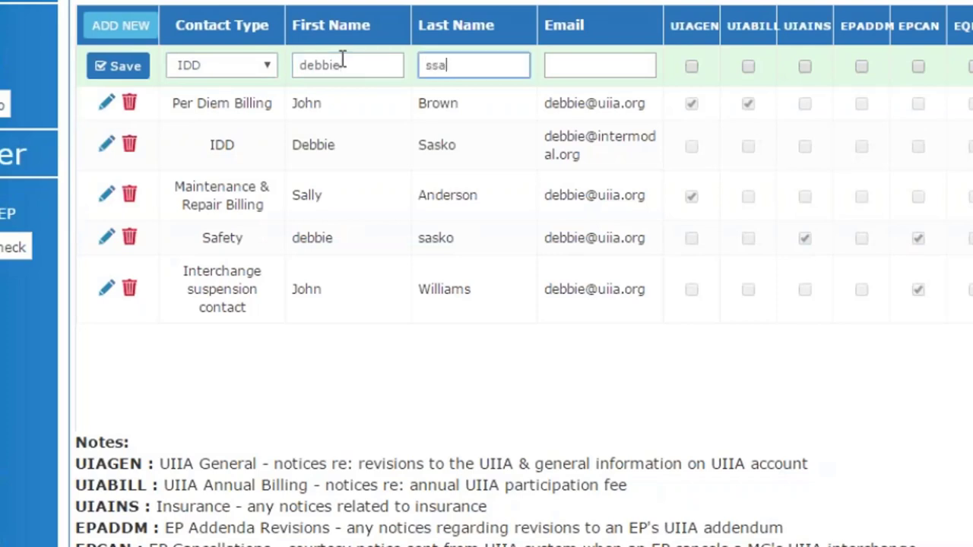
pyautogui.click(580, 61)
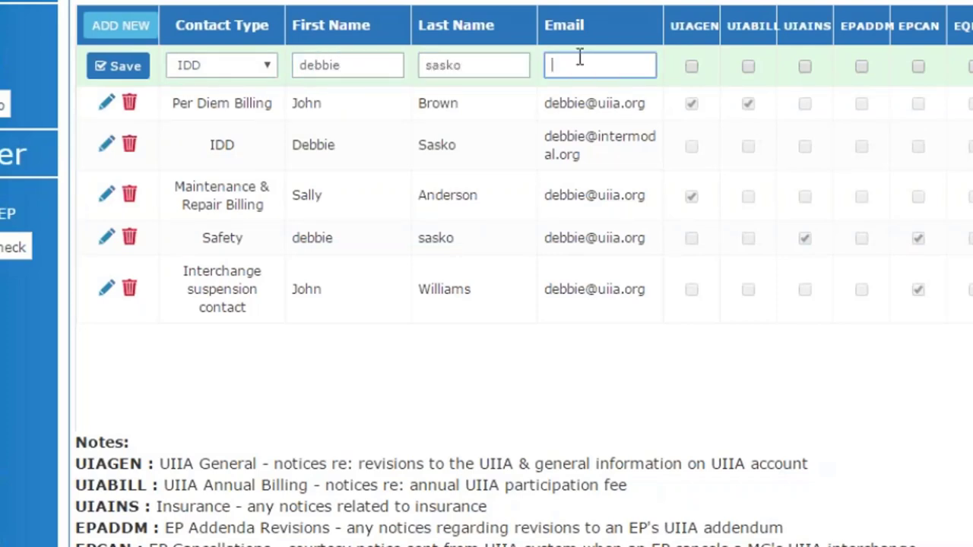
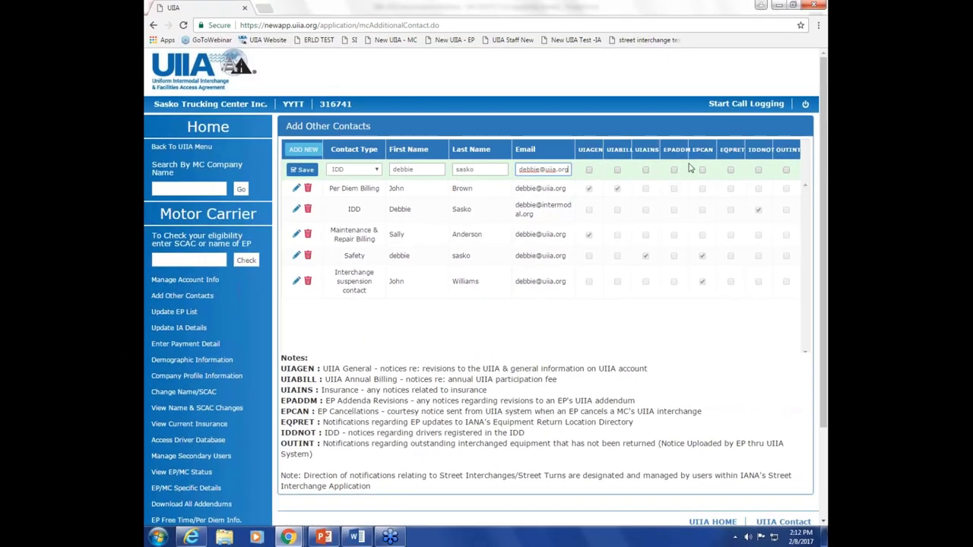
# Step: Tick IDDNOT on the new contact row and save it to the MC's contacts
pyautogui.click(758, 170)
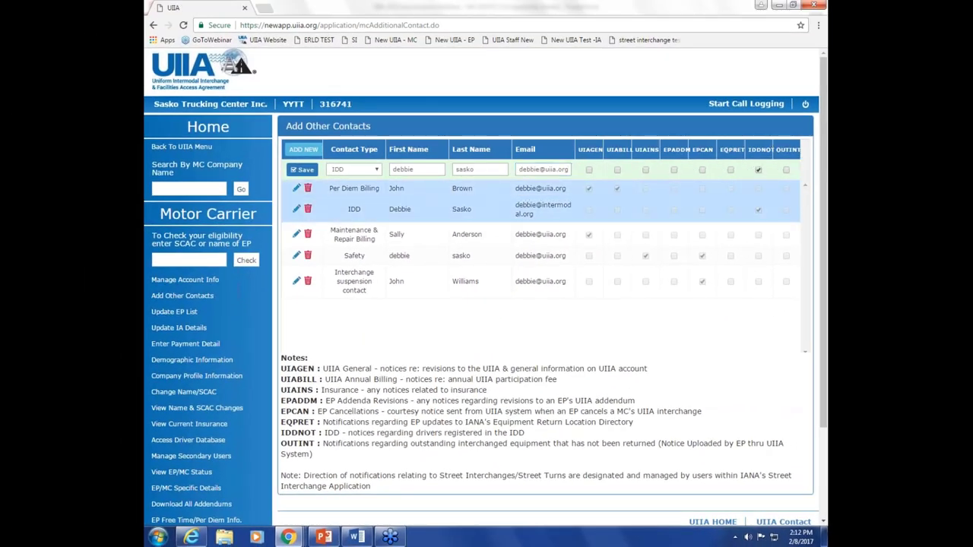
pyautogui.click(300, 171)
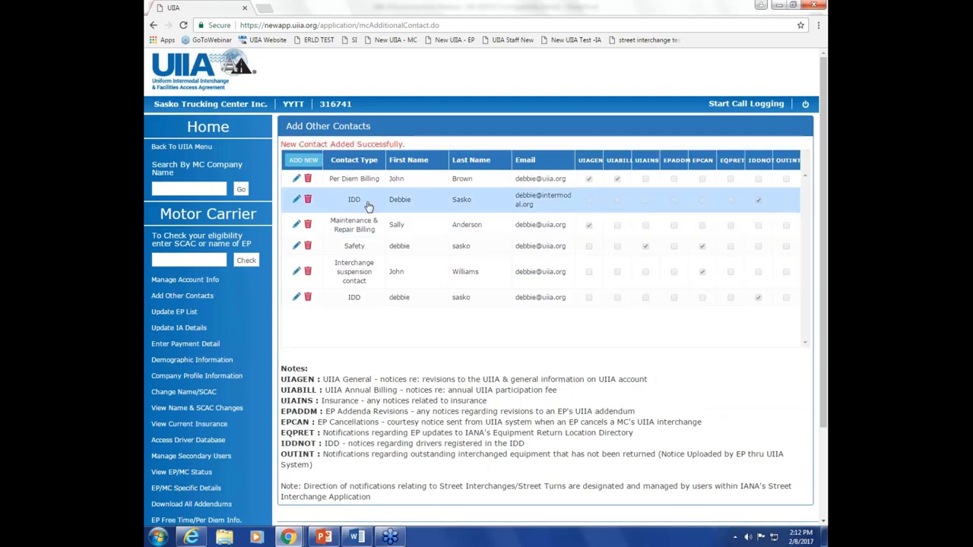
pyautogui.click(310, 186)
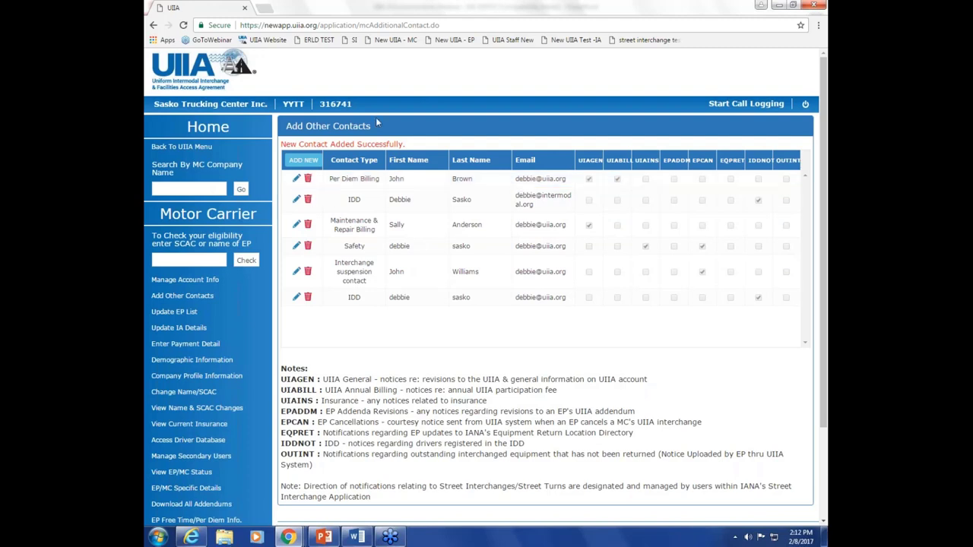
# Step: Look up equipment provider A B C Container Line and open its details
pyautogui.click(181, 147)
pyautogui.click(175, 163)
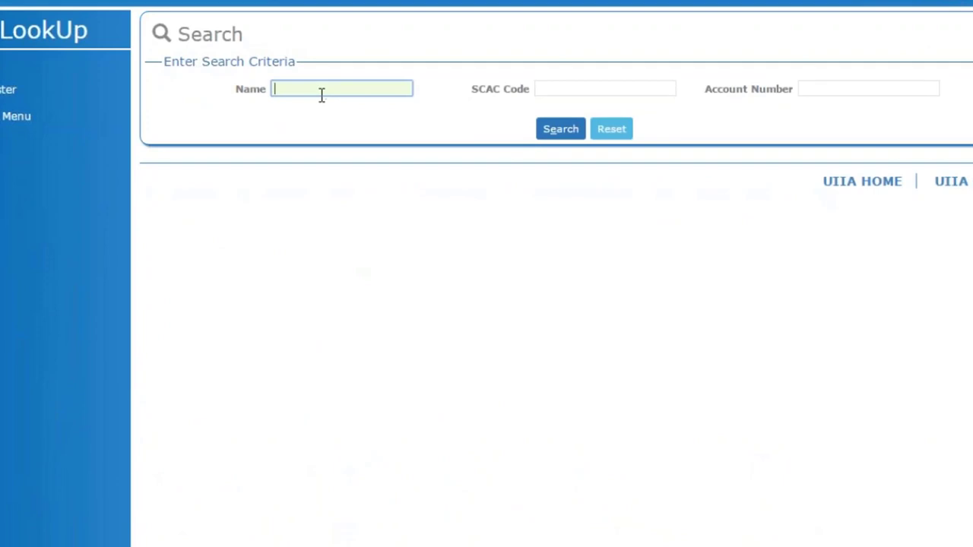
pyautogui.write('a')
pyautogui.press('Return')
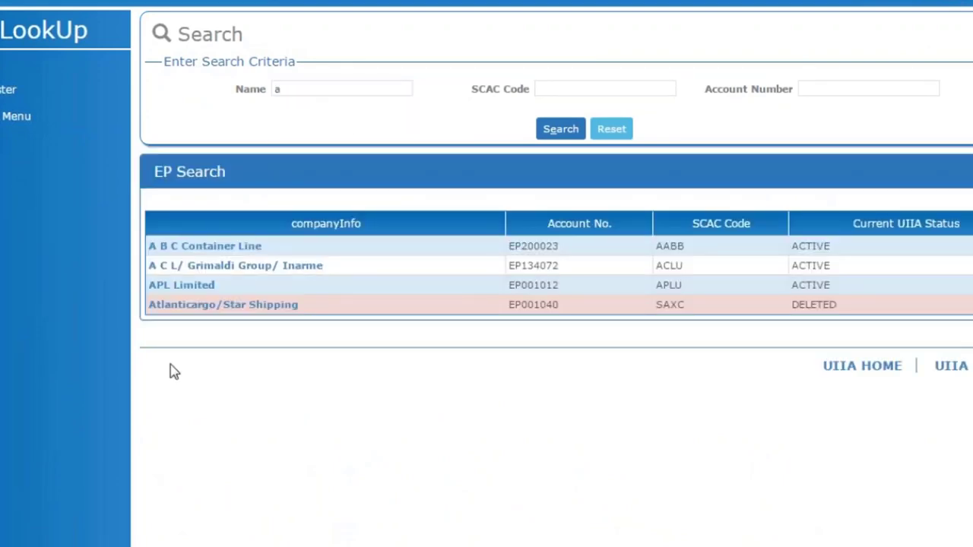
pyautogui.click(228, 245)
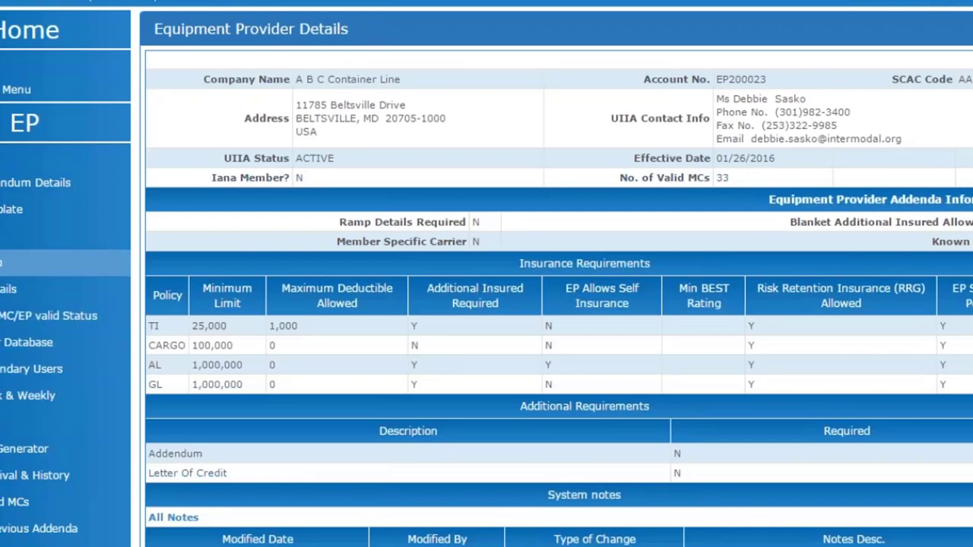
# Step: Search motor carriers for 'sasko' and open Sasko Trucking Center Inc.'s addendum details
pyautogui.click(4, 262)
pyautogui.click(334, 87)
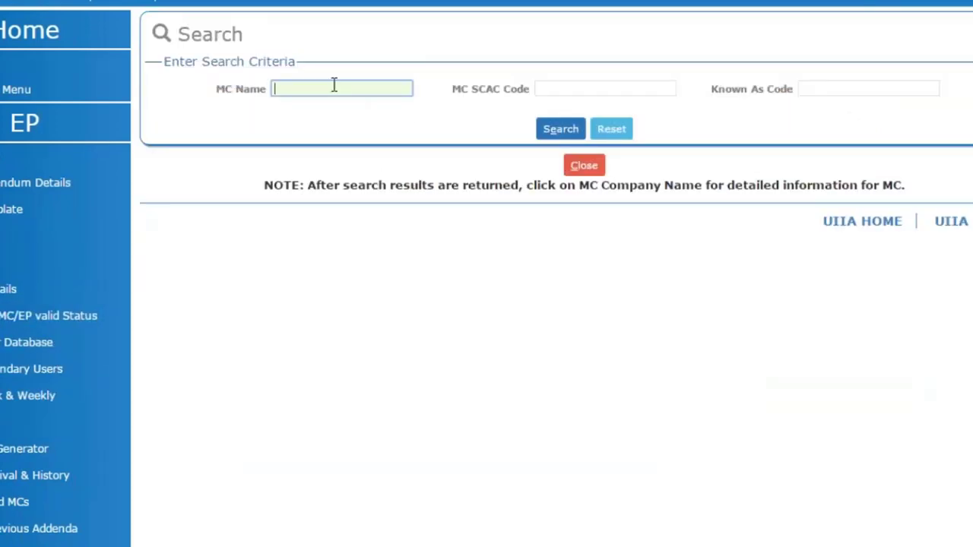
pyautogui.write('sasko')
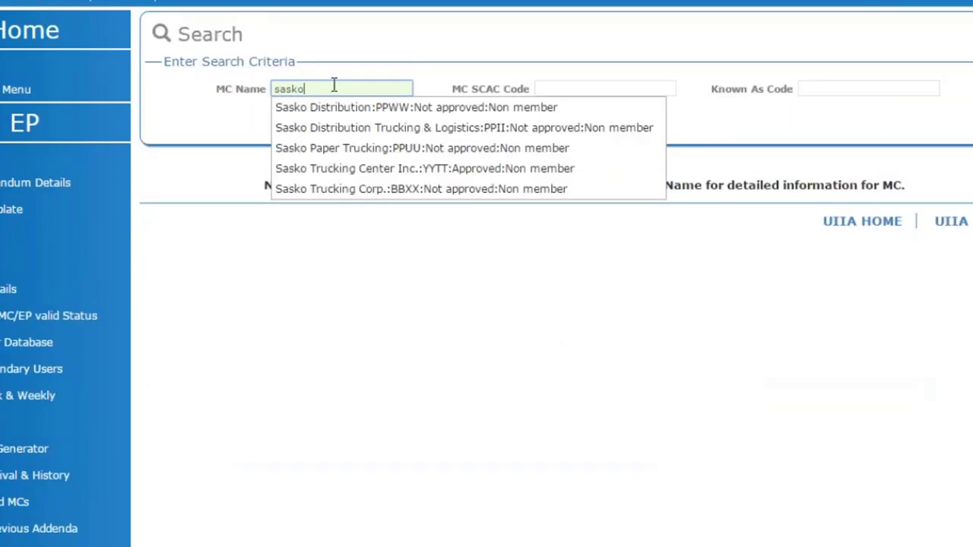
pyautogui.press('Return')
pyautogui.click(251, 373)
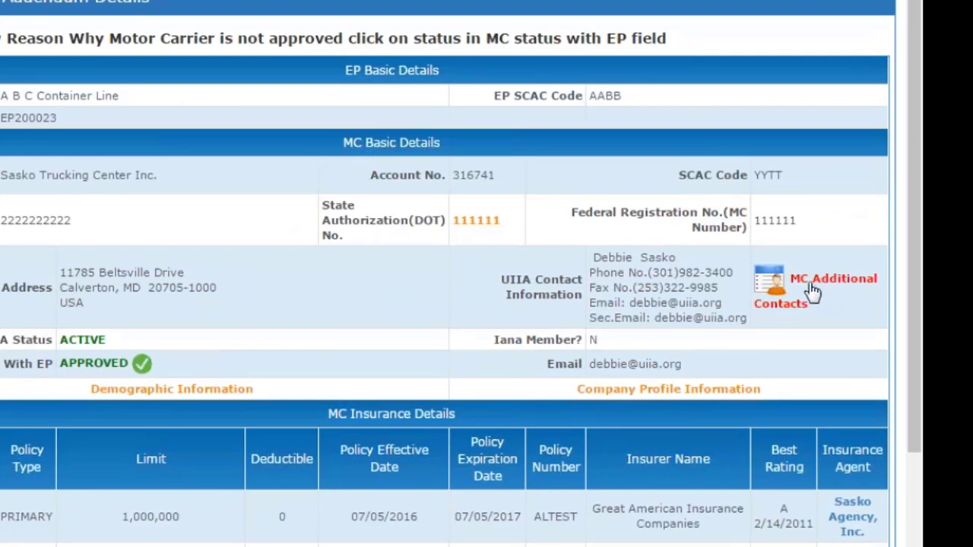
# Step: Open Sasko's MC Additional Contacts, showing six contacts including the new IDD contact
pyautogui.click(811, 291)
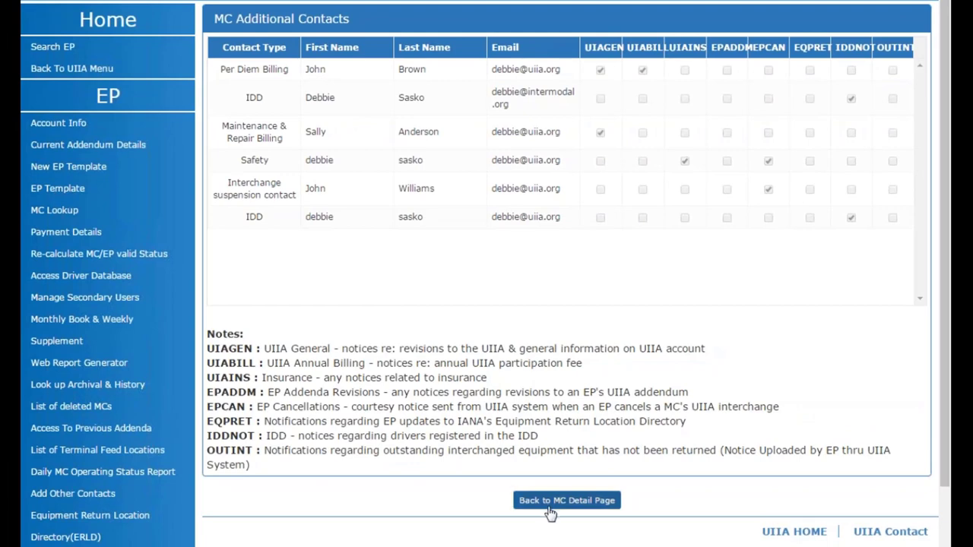
# Step: Return to the MC detail page, then resume the PowerPoint slide show at slide 5
pyautogui.click(551, 505)
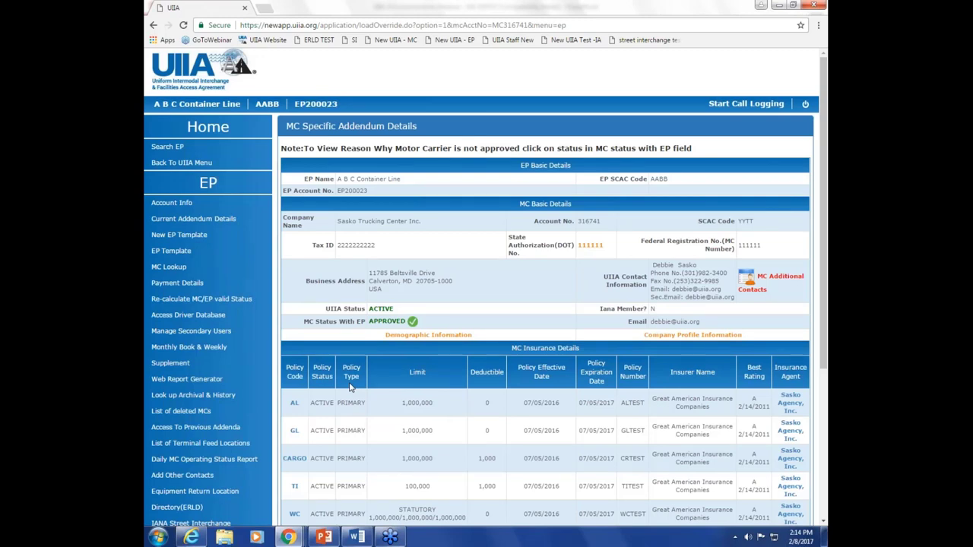
pyautogui.moveTo(333, 537)
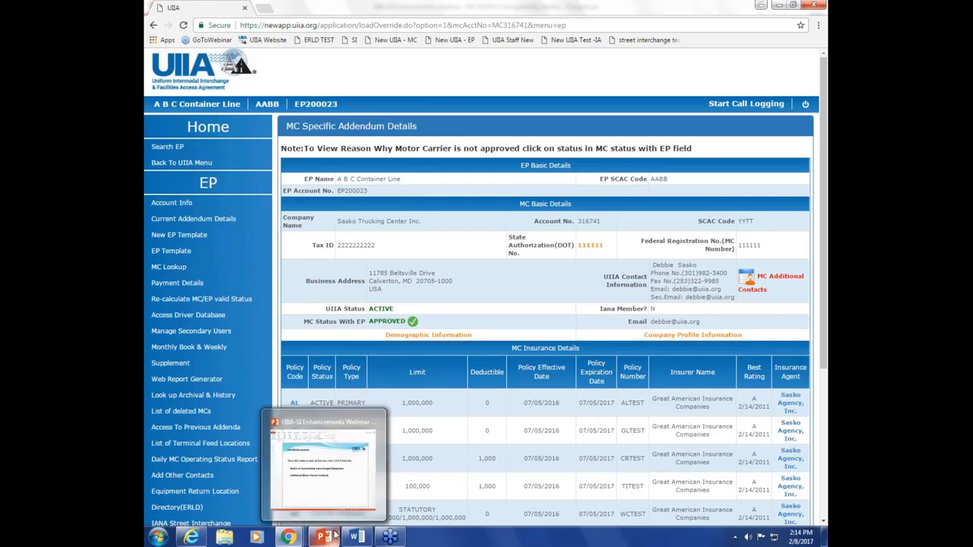
pyautogui.click(340, 497)
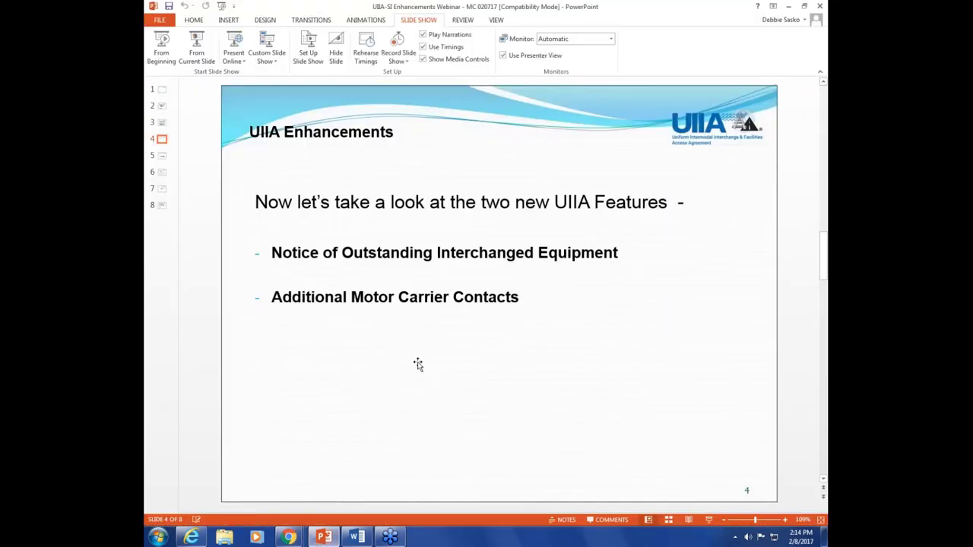
pyautogui.click(196, 56)
pyautogui.click(423, 307)
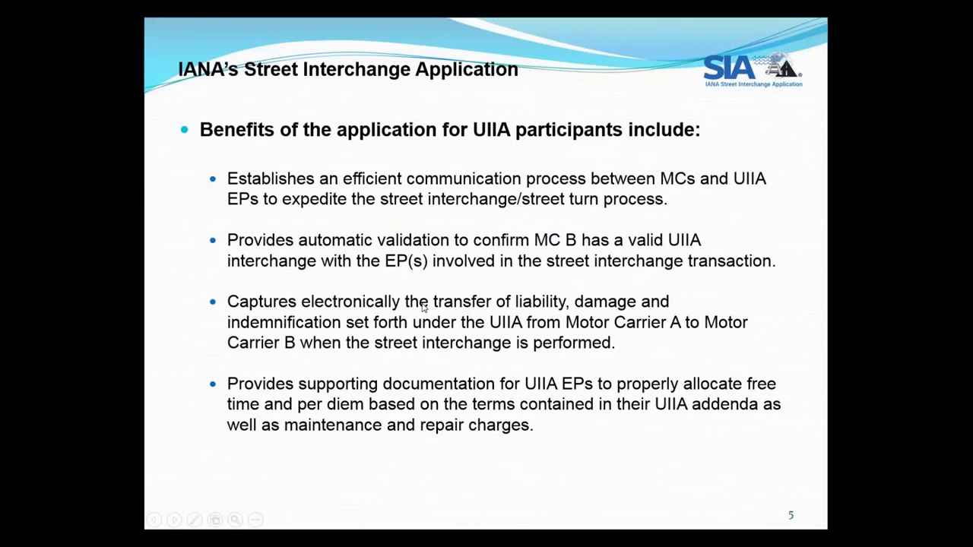
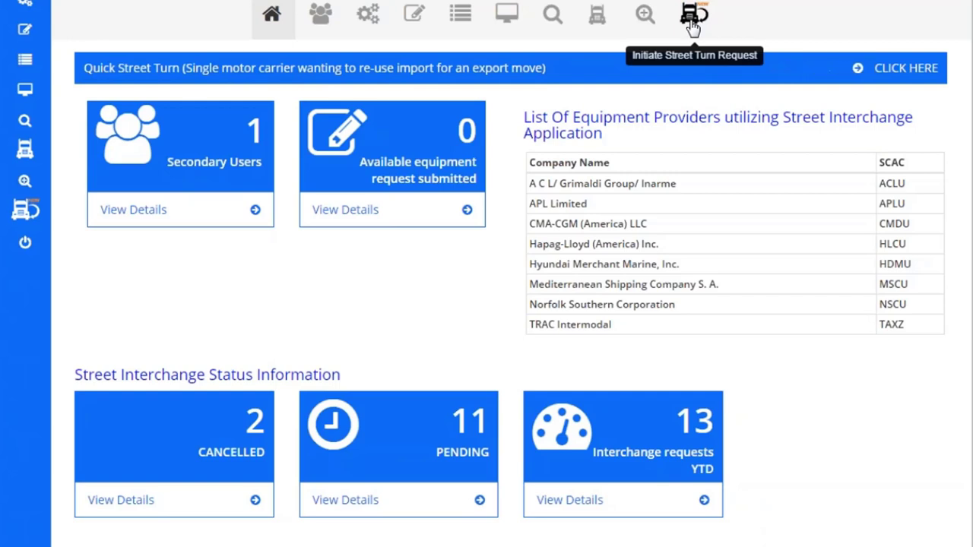
# Step: Start a Quick Street Turn request with Mediterranean Shipping Company S. A. as provider
pyautogui.click(905, 68)
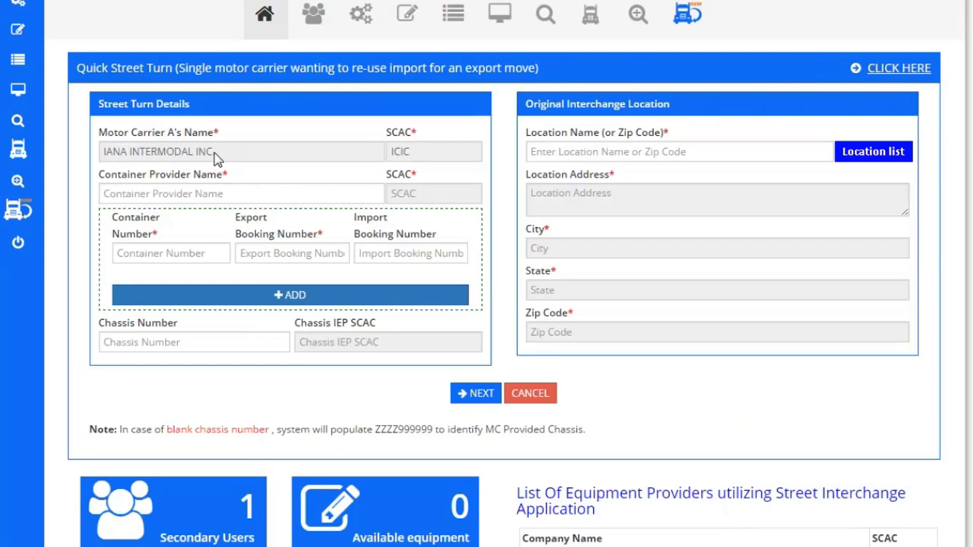
pyautogui.click(183, 197)
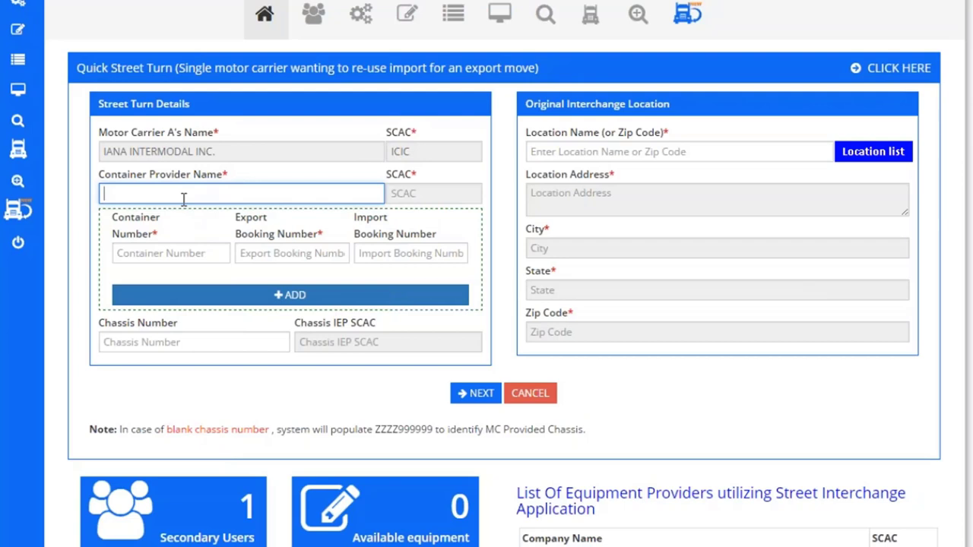
pyautogui.write('MED')
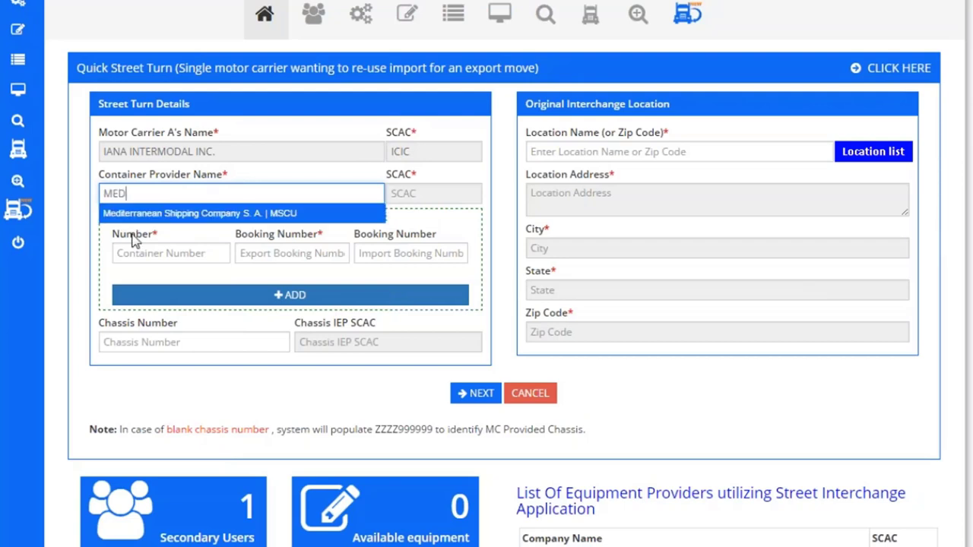
pyautogui.click(134, 215)
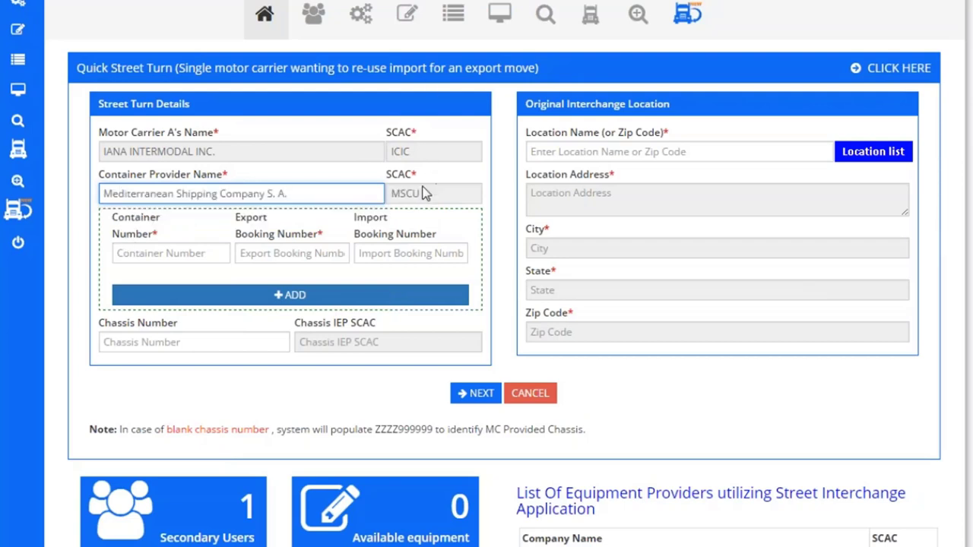
# Step: Add container MSCU8887771 with export booking EX88888876 to the request list
pyautogui.click(164, 254)
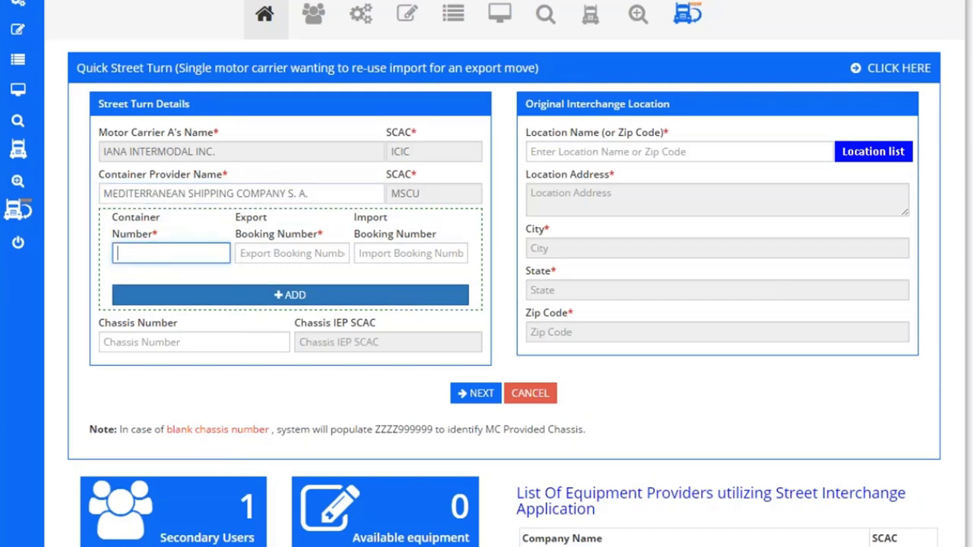
pyautogui.write('MSCU8887771')
pyautogui.click(292, 253)
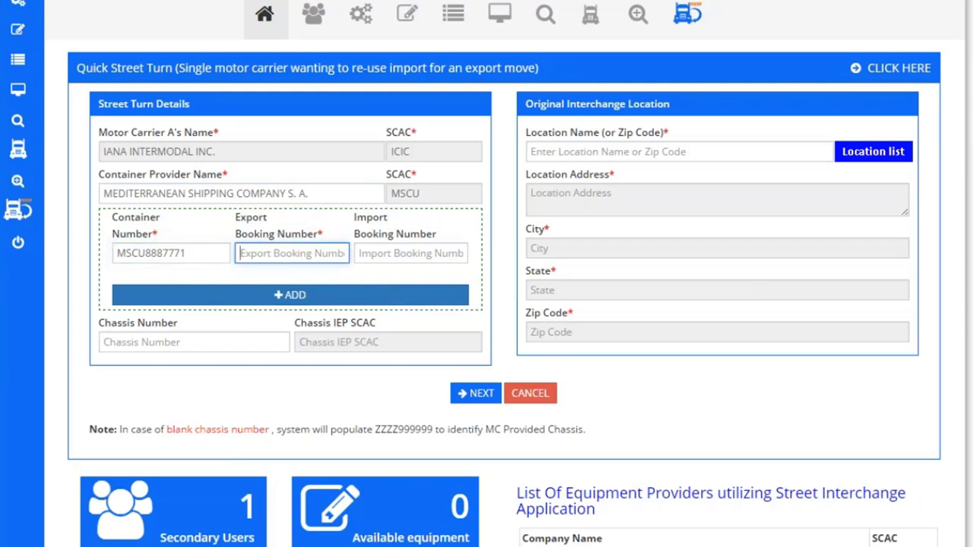
pyautogui.write('EX88888876')
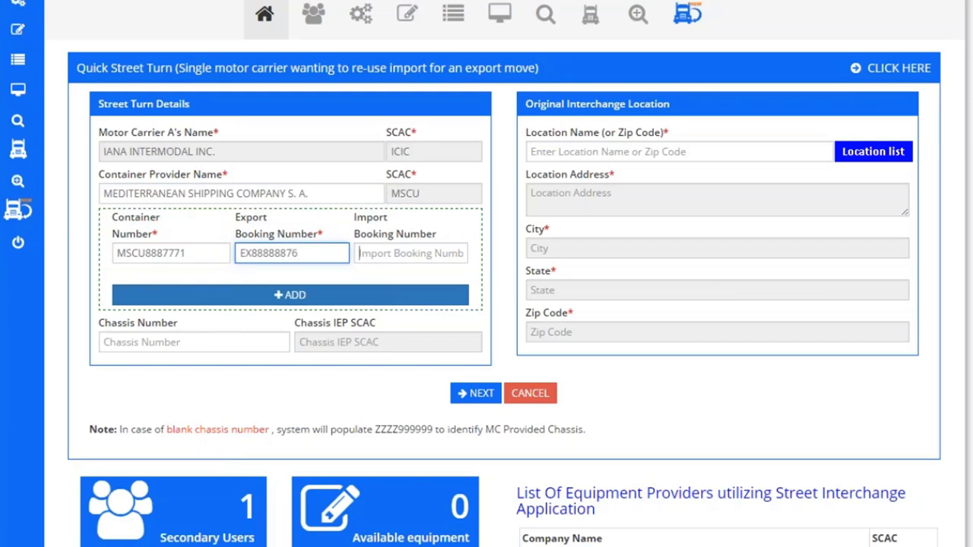
pyautogui.click(411, 253)
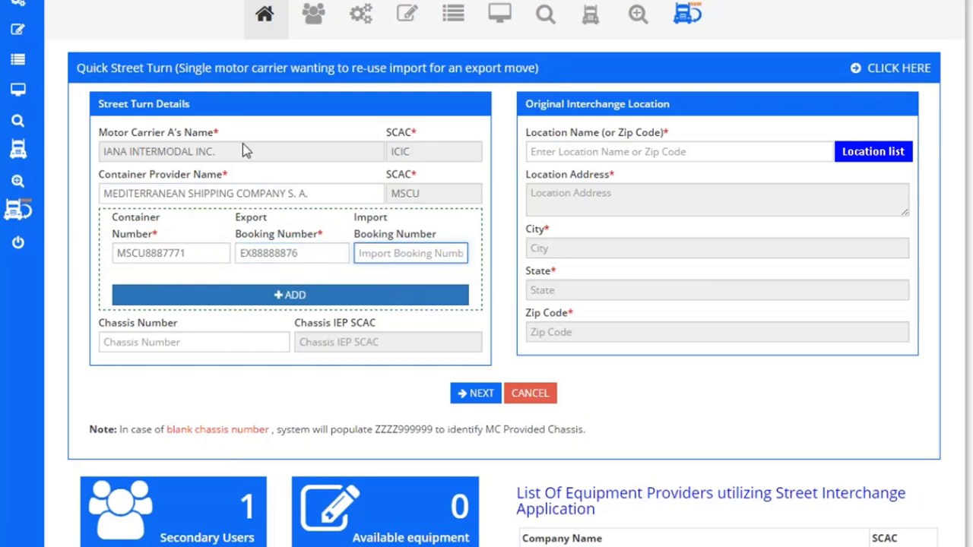
pyautogui.click(279, 298)
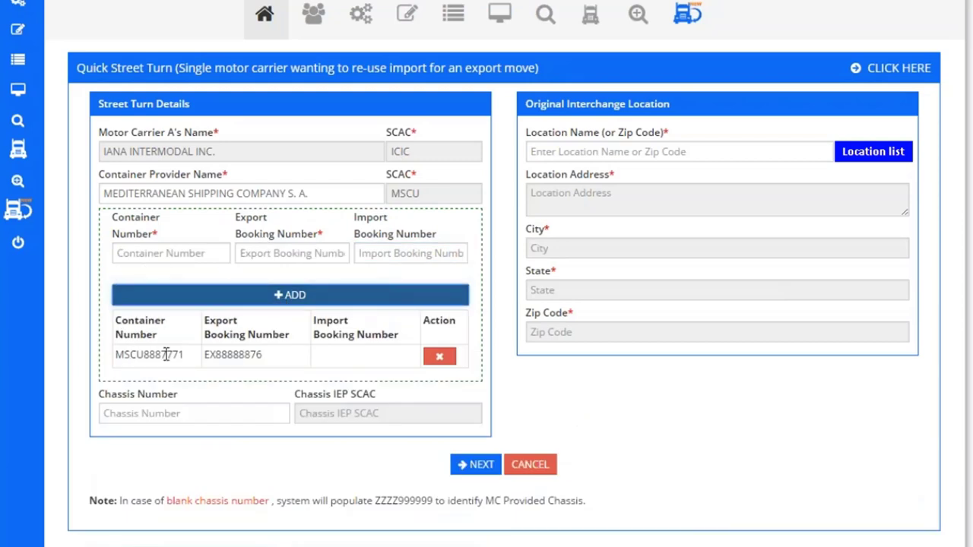
# Step: Enter a second container MSCU8645444 with export booking EX8886666 and review the chassis note
pyautogui.click(165, 254)
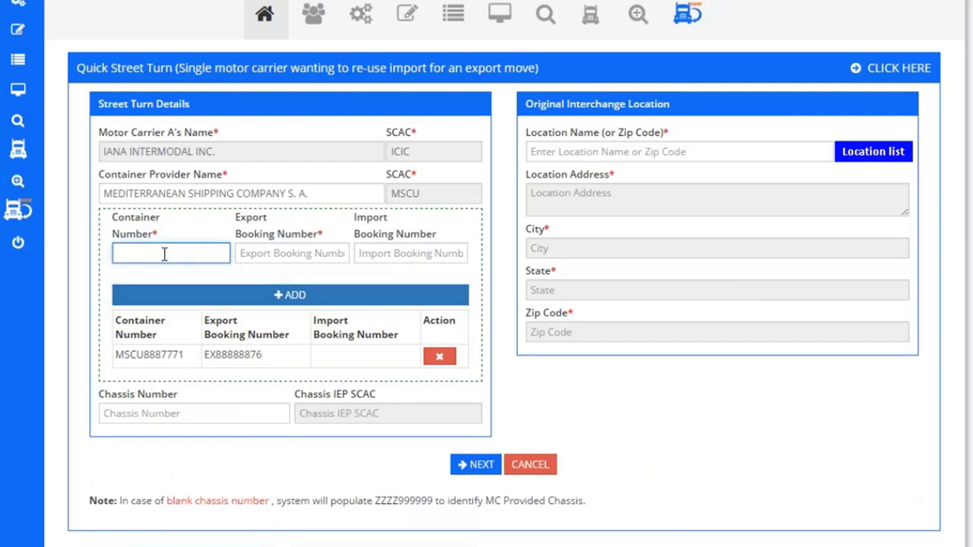
pyautogui.write('MSCU8645444')
pyautogui.press('Tab')
pyautogui.write('EX')
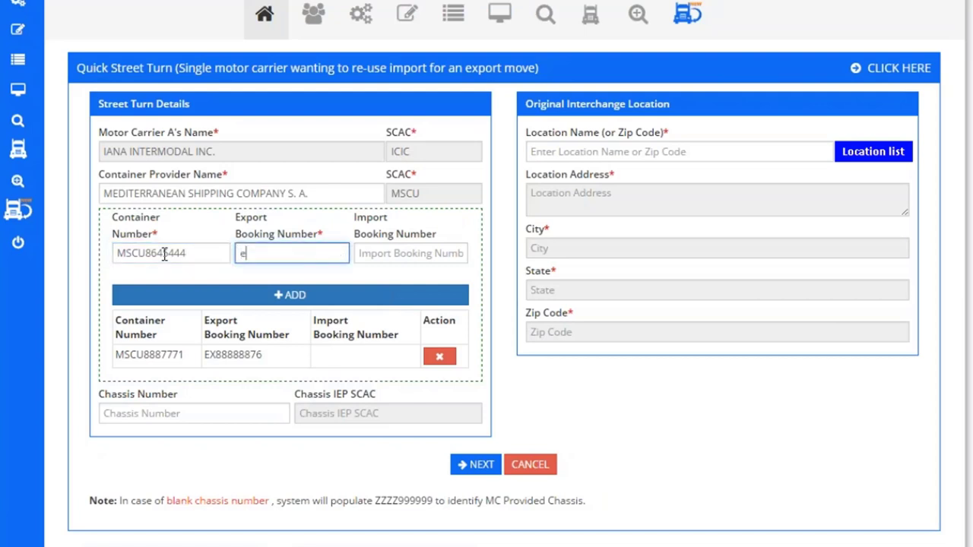
pyautogui.write('8886666')
pyautogui.press('Tab')
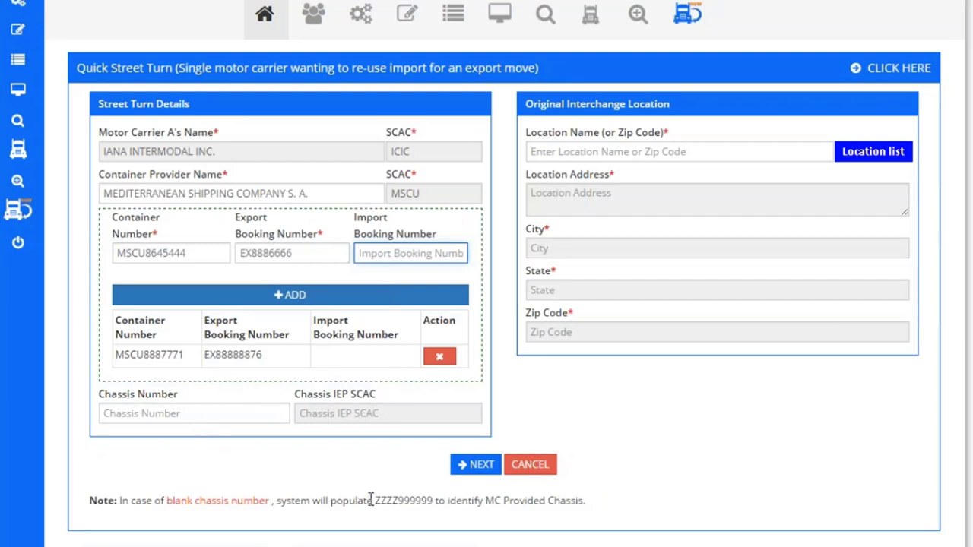
pyautogui.moveTo(372, 500); pyautogui.dragTo(439, 503)
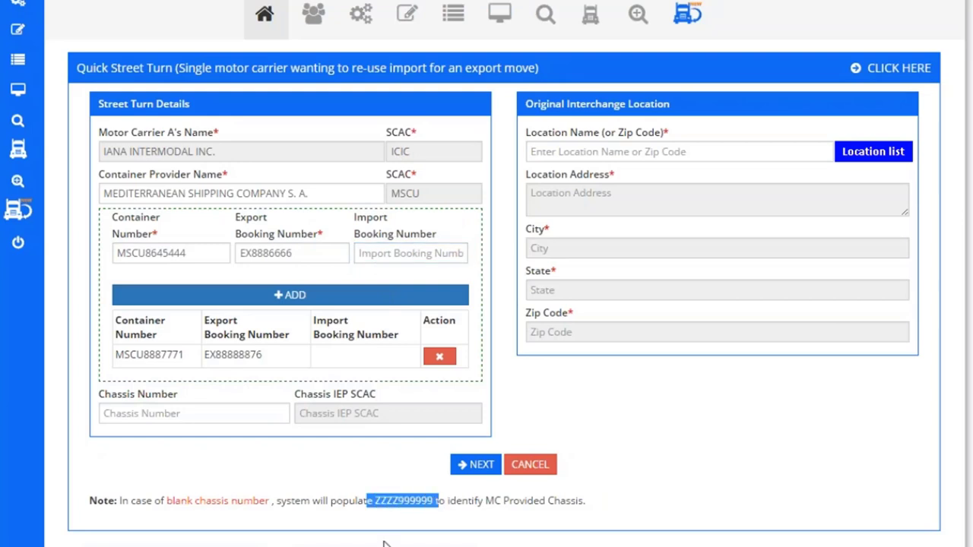
pyautogui.click(401, 465)
pyautogui.click(560, 150)
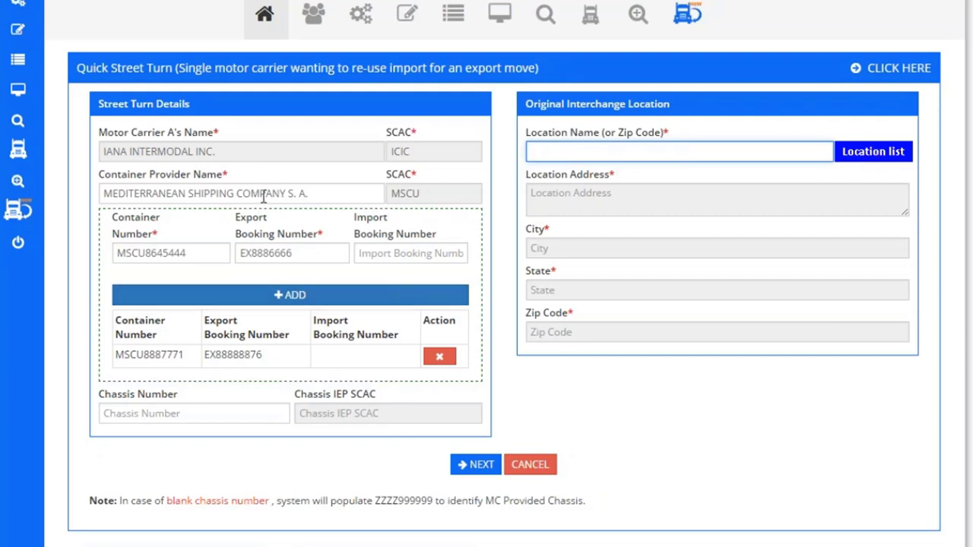
# Step: Search locations for 'mah' and choose Maher Terminal - Elizabeth Port Authority Marine Terminal as the original interchange
pyautogui.click(867, 154)
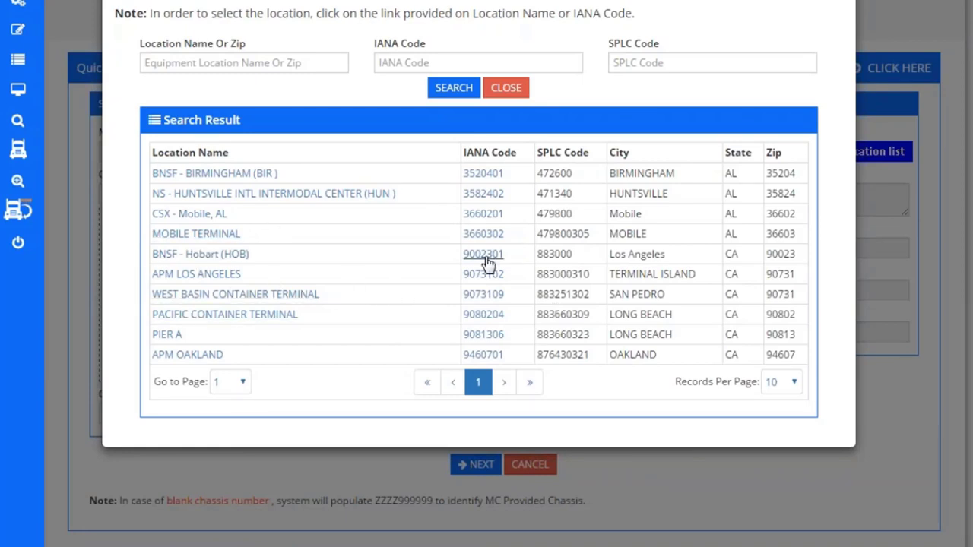
pyautogui.click(257, 64)
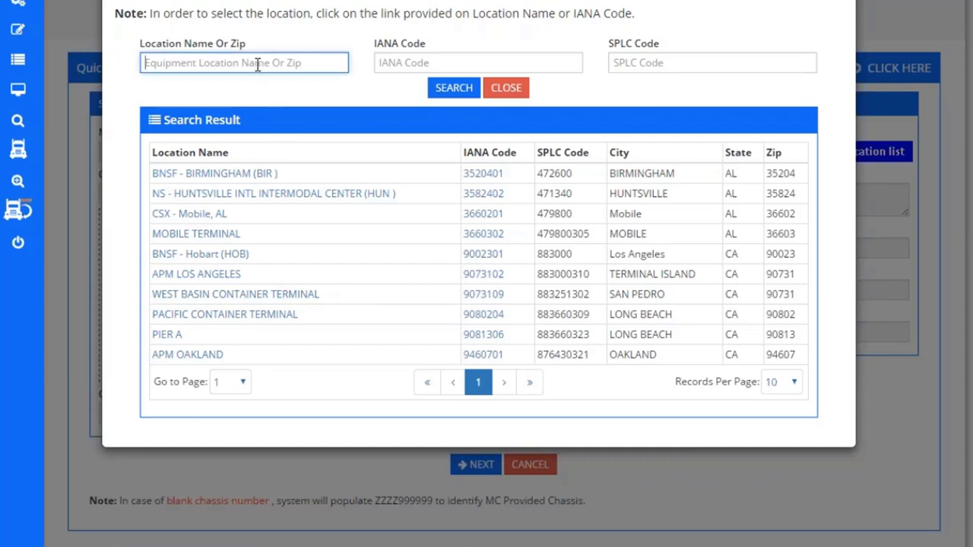
pyautogui.write('ma')
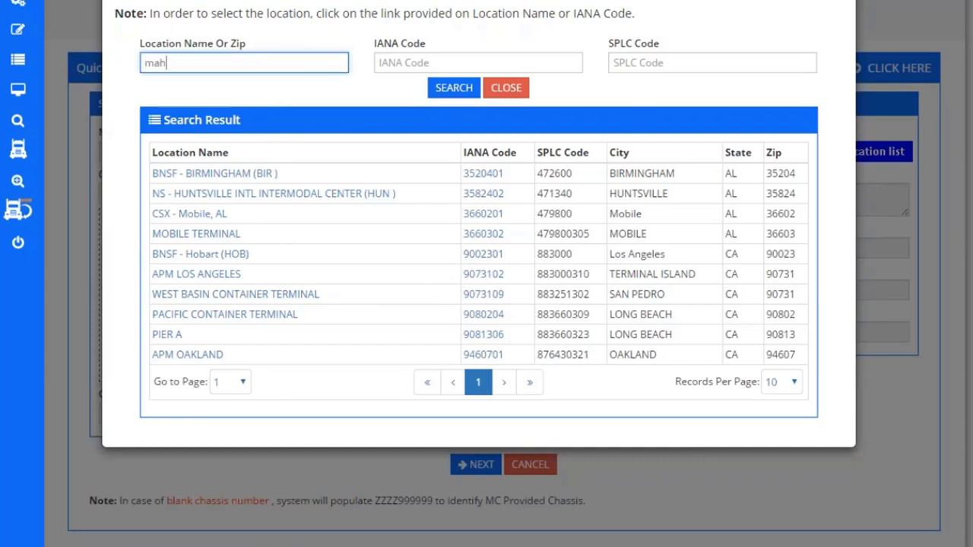
pyautogui.write('h')
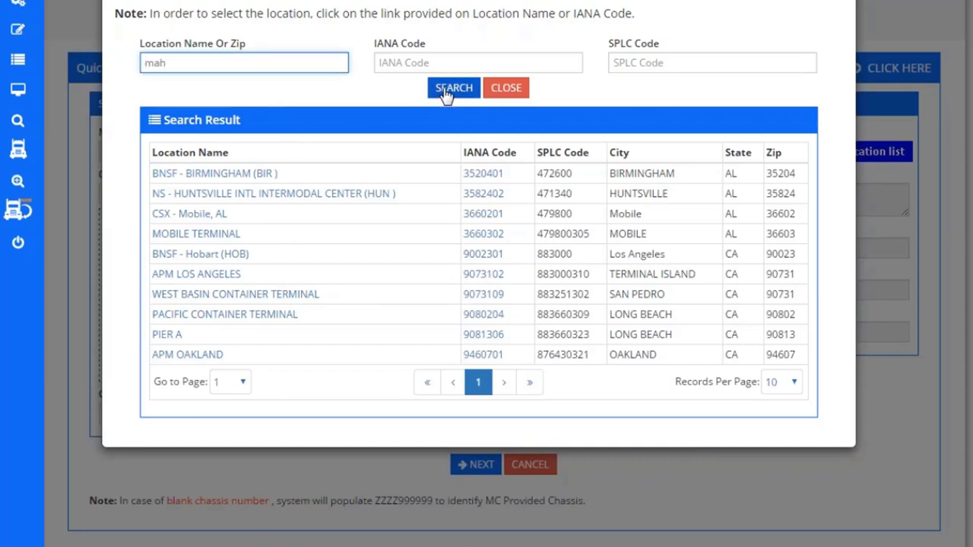
pyautogui.click(448, 87)
pyautogui.click(235, 174)
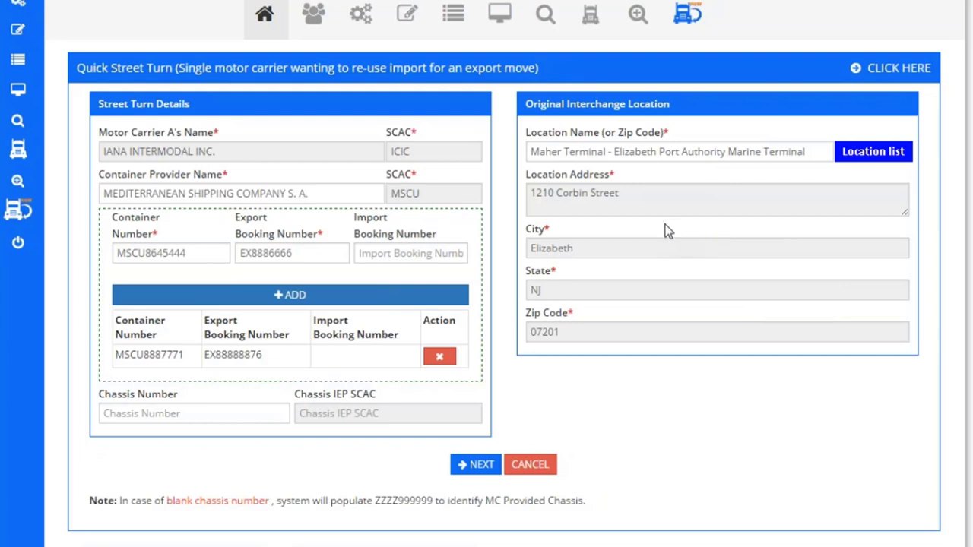
# Step: Review, confirm and submit the street turn request, then return to the home dashboard
pyautogui.click(479, 467)
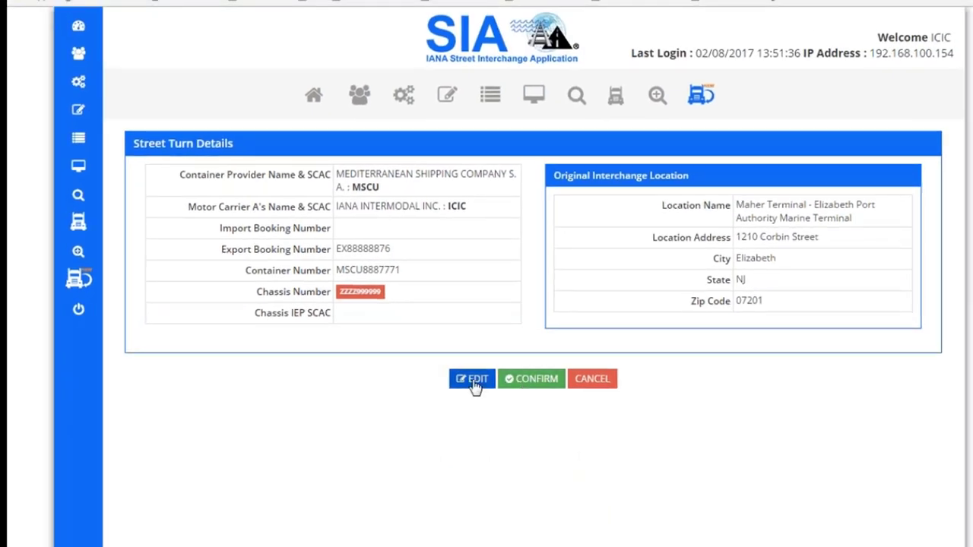
pyautogui.click(537, 386)
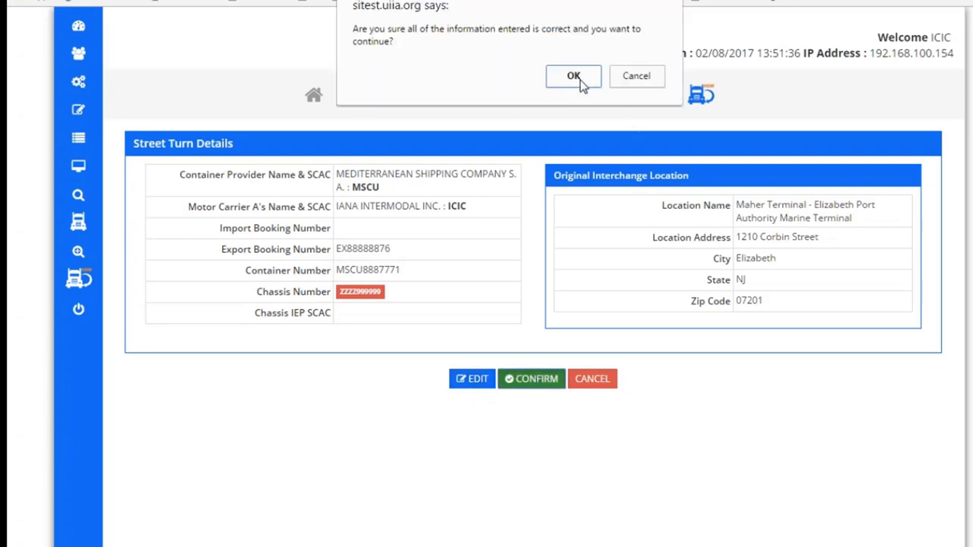
pyautogui.click(579, 78)
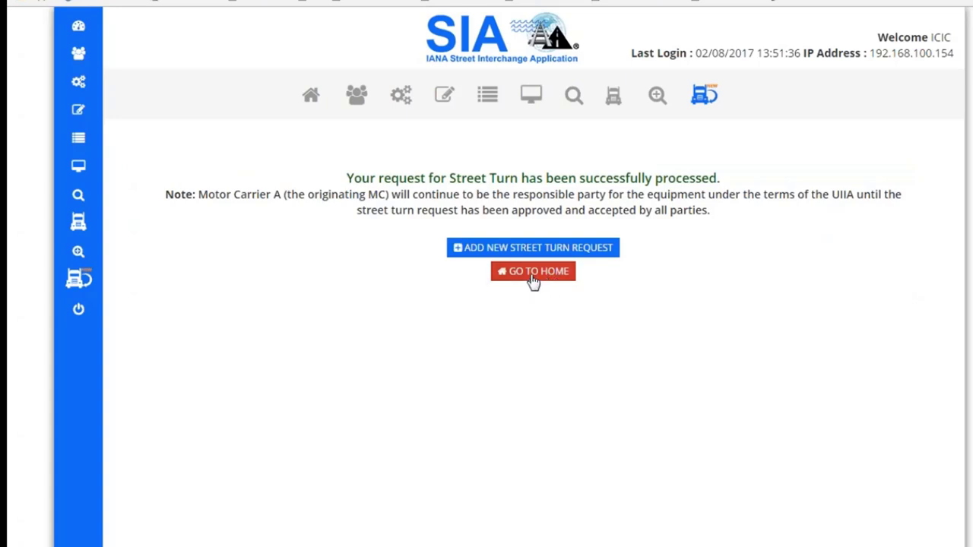
pyautogui.click(533, 277)
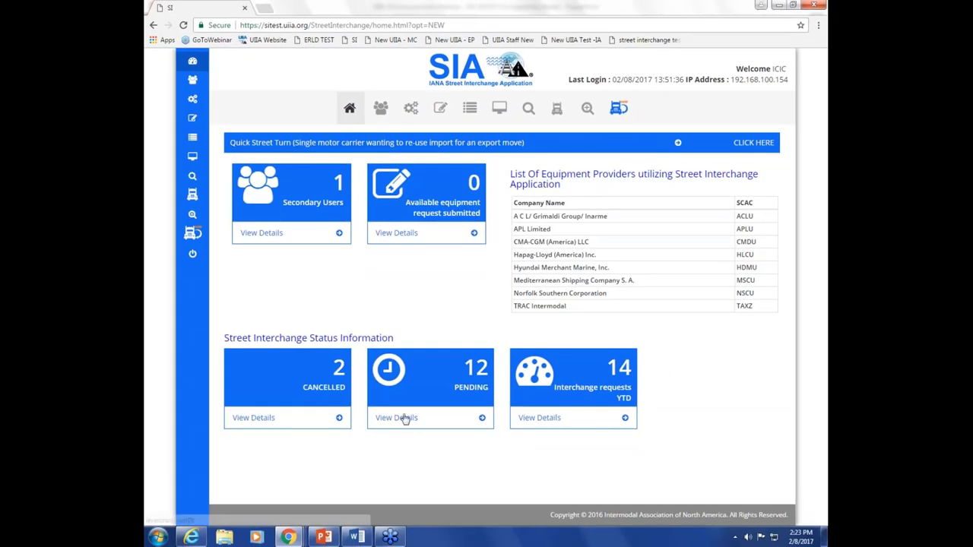
# Step: Check the pending interchange requests, then open the street turn details for container MSCU8877722
pyautogui.click(405, 418)
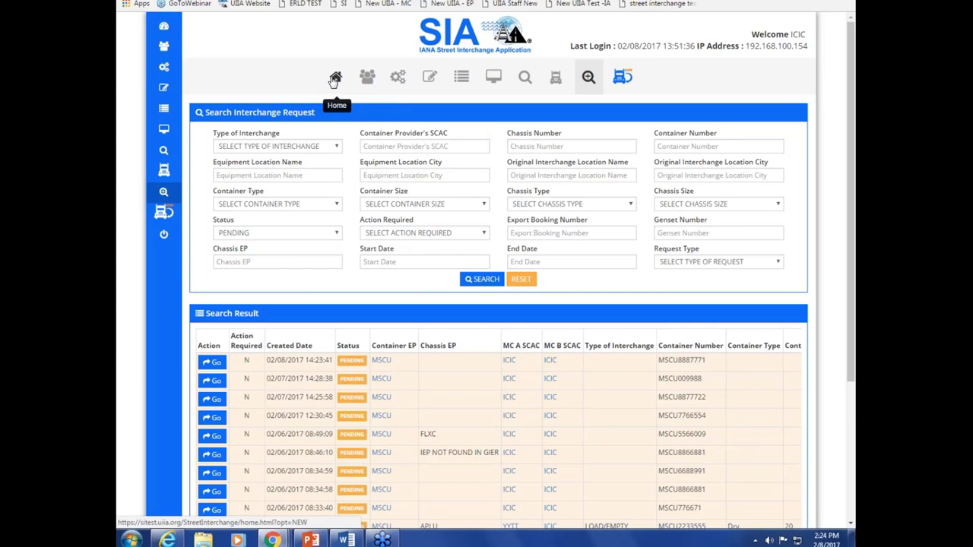
pyautogui.click(334, 76)
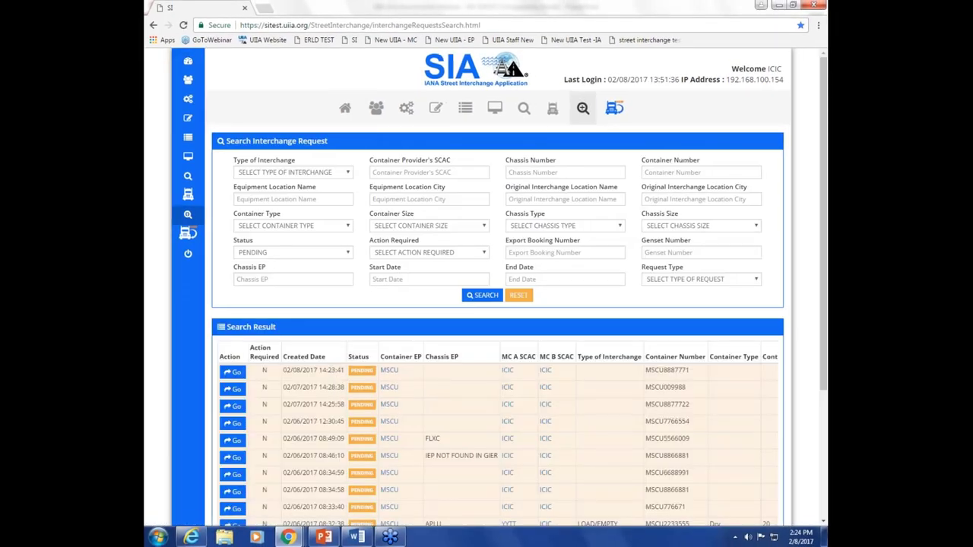
pyautogui.click(233, 406)
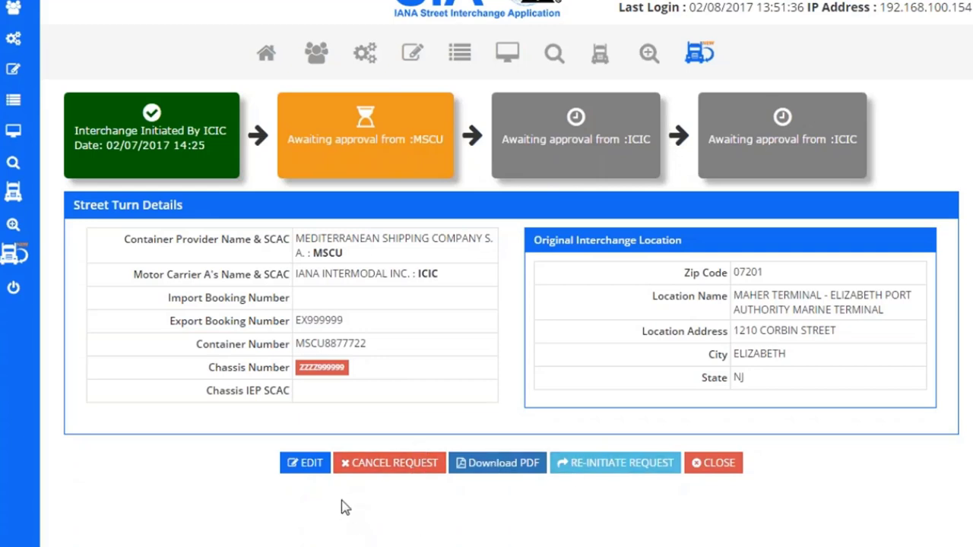
# Step: Change MSCU8877722's export booking to EX995555, resubmit the request and return home
pyautogui.click(308, 467)
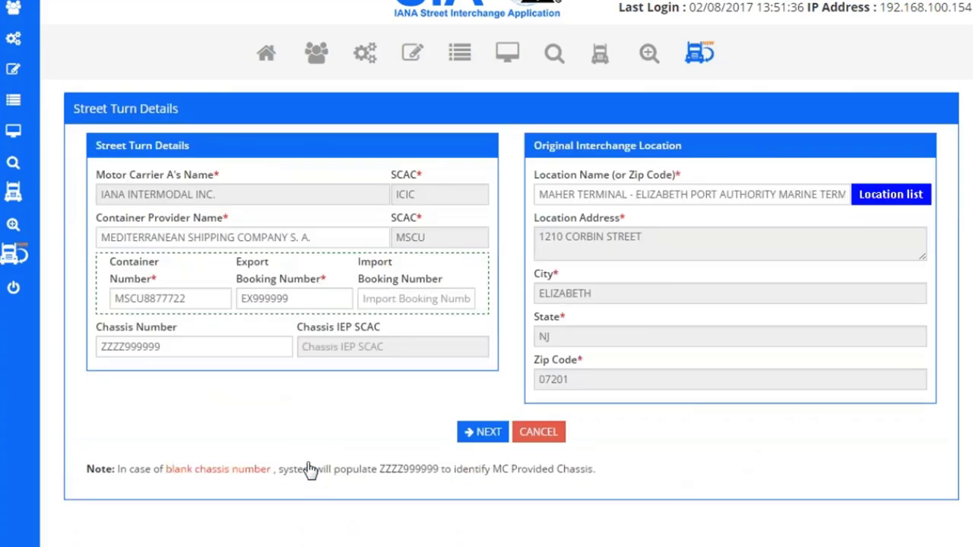
pyautogui.click(298, 299)
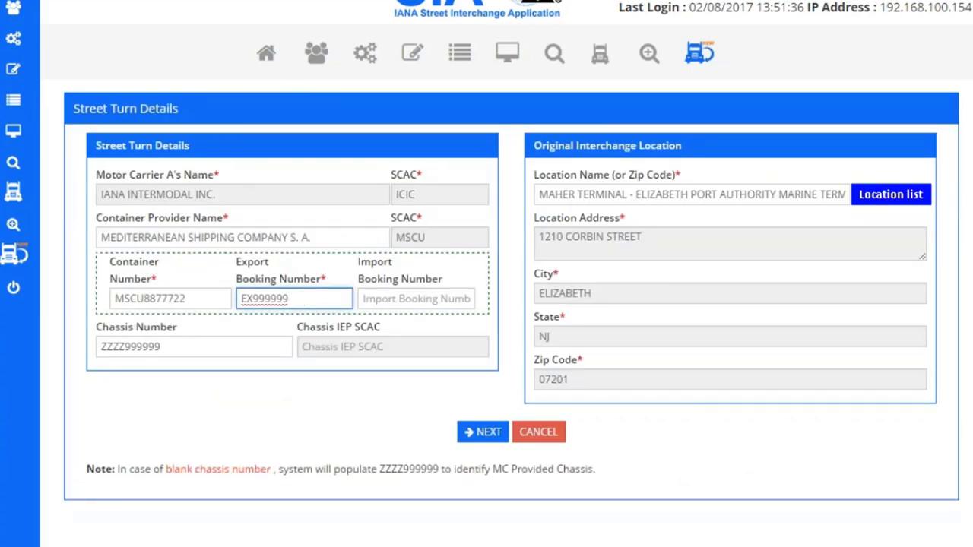
pyautogui.press('BackSpace')
pyautogui.press('BackSpace')
pyautogui.press('BackSpace')
pyautogui.press('BackSpace')
pyautogui.write('555')
pyautogui.click(481, 433)
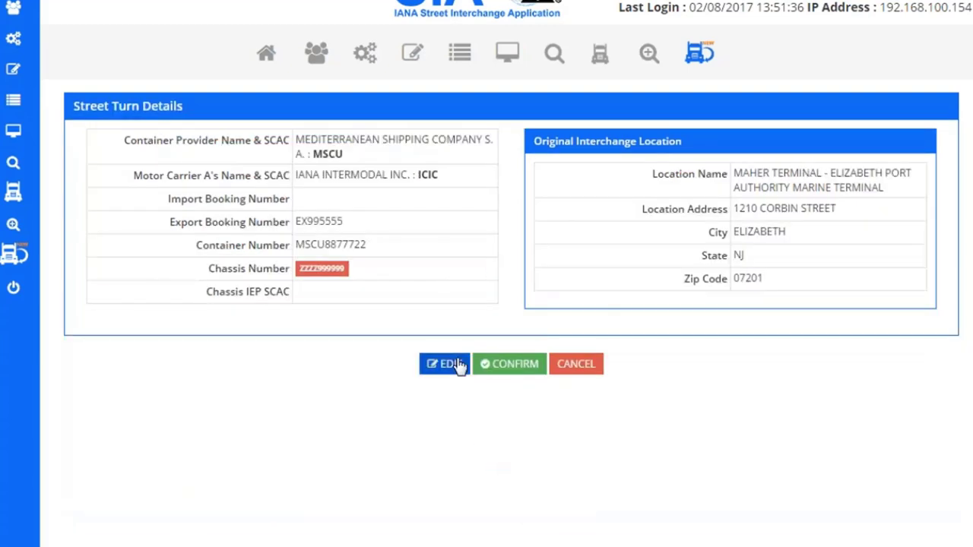
pyautogui.click(510, 373)
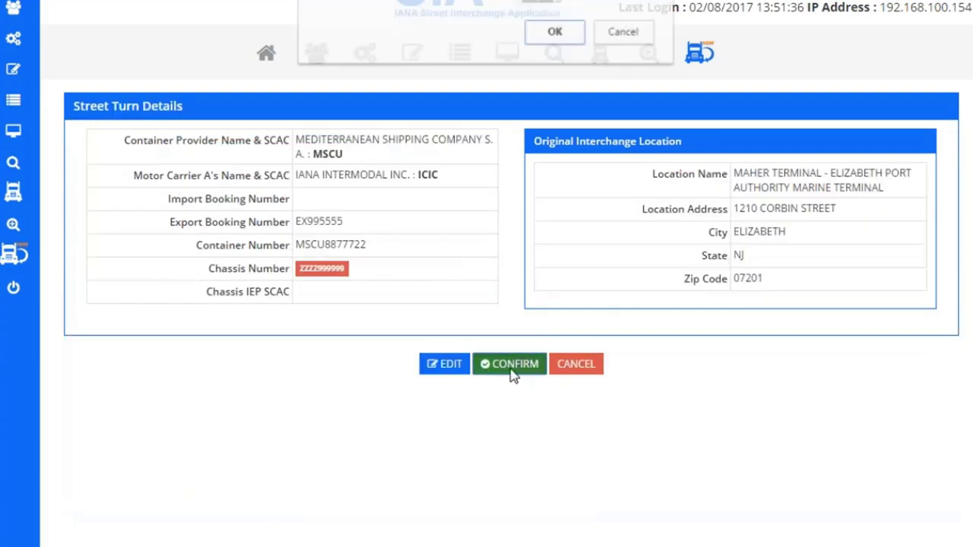
pyautogui.click(557, 36)
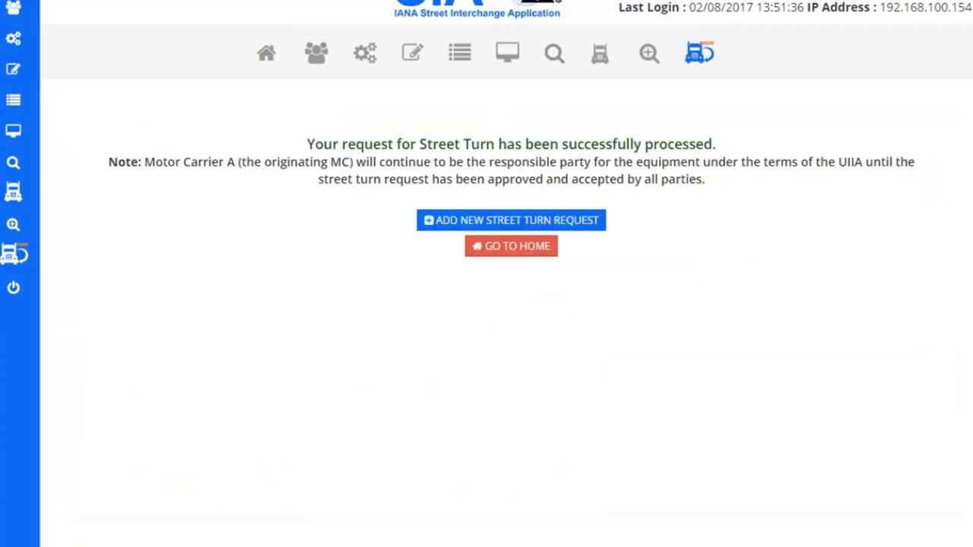
pyautogui.click(509, 245)
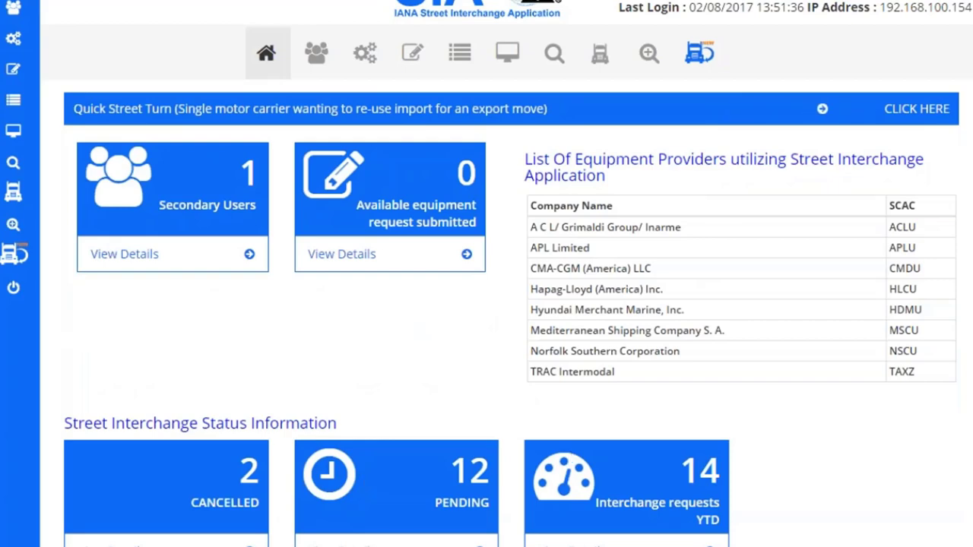
# Step: Cancel the MSCU8877722 street turn request and re-initiate it as a new prefilled request
pyautogui.click(374, 541)
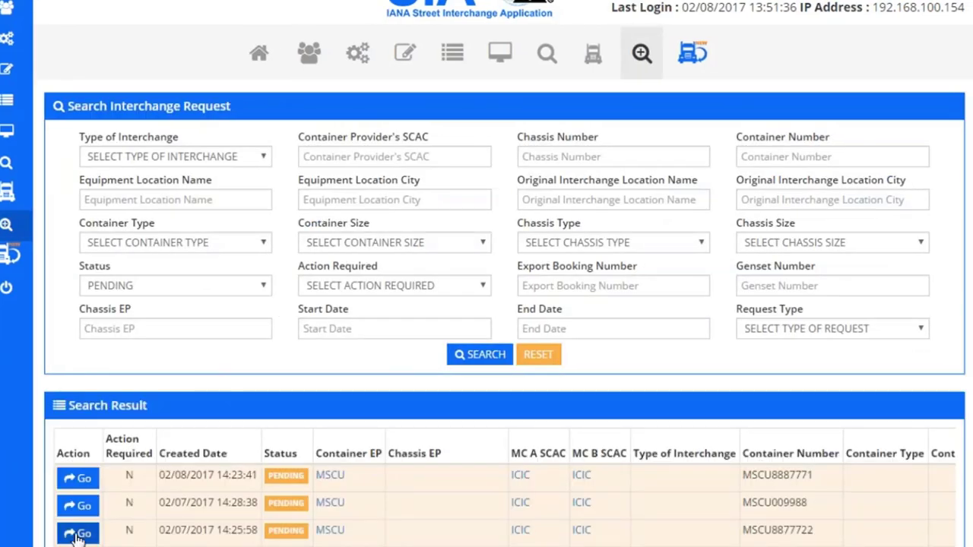
pyautogui.click(76, 529)
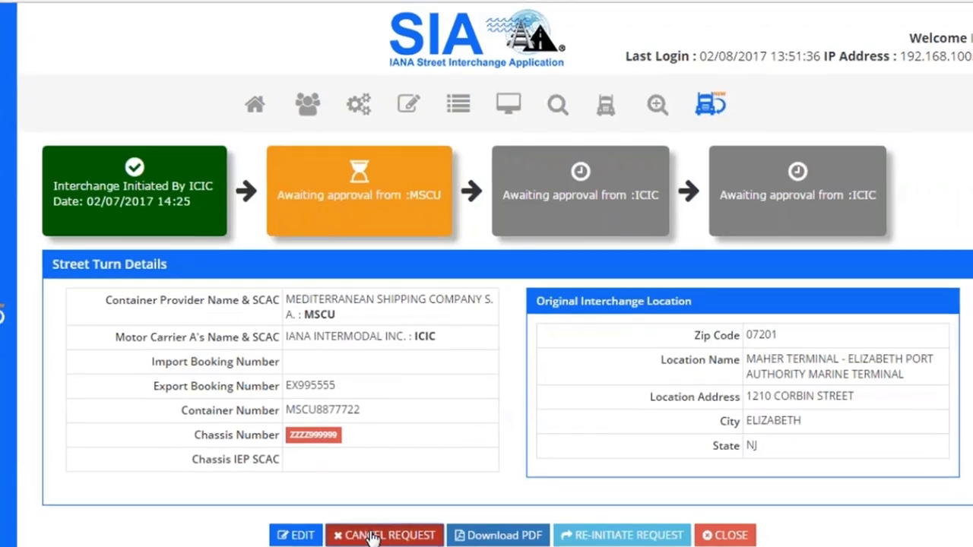
pyautogui.click(373, 536)
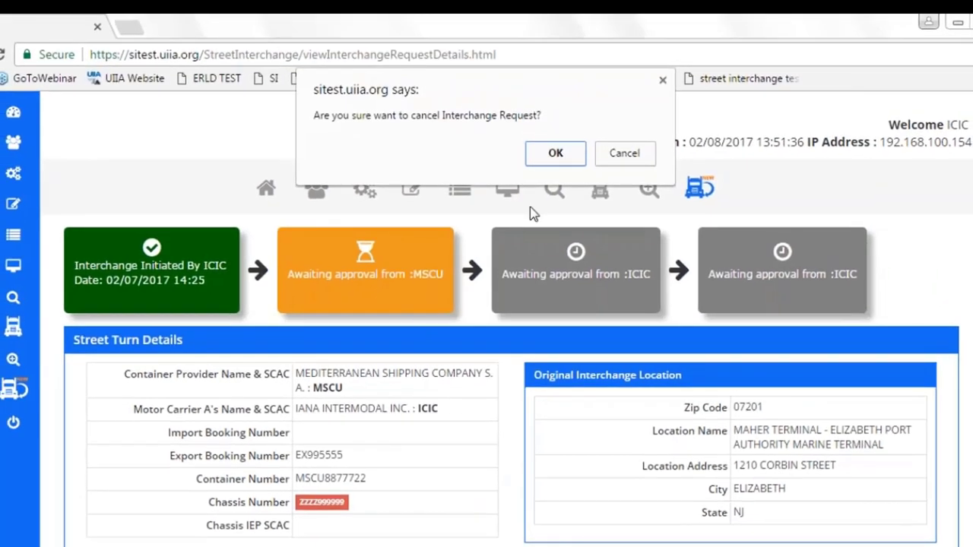
pyautogui.click(566, 152)
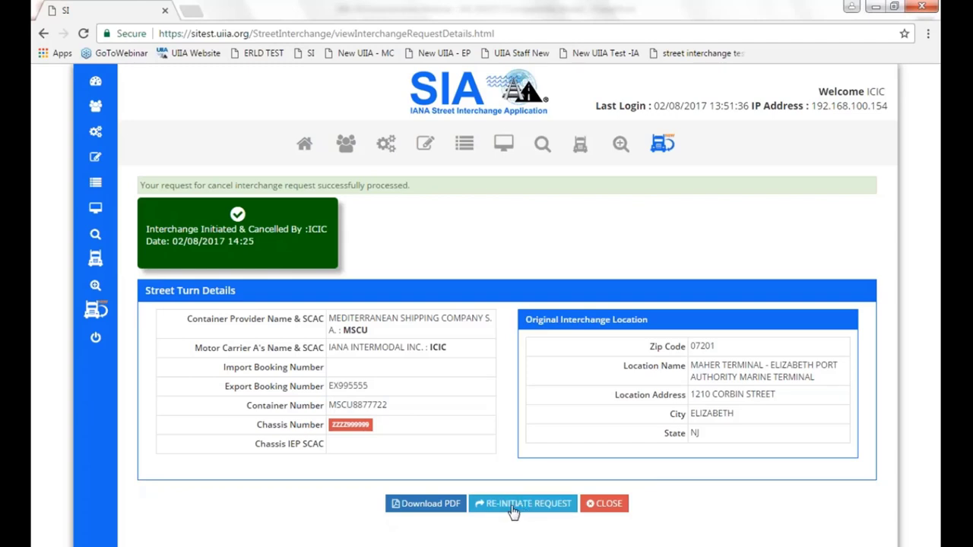
pyautogui.click(514, 511)
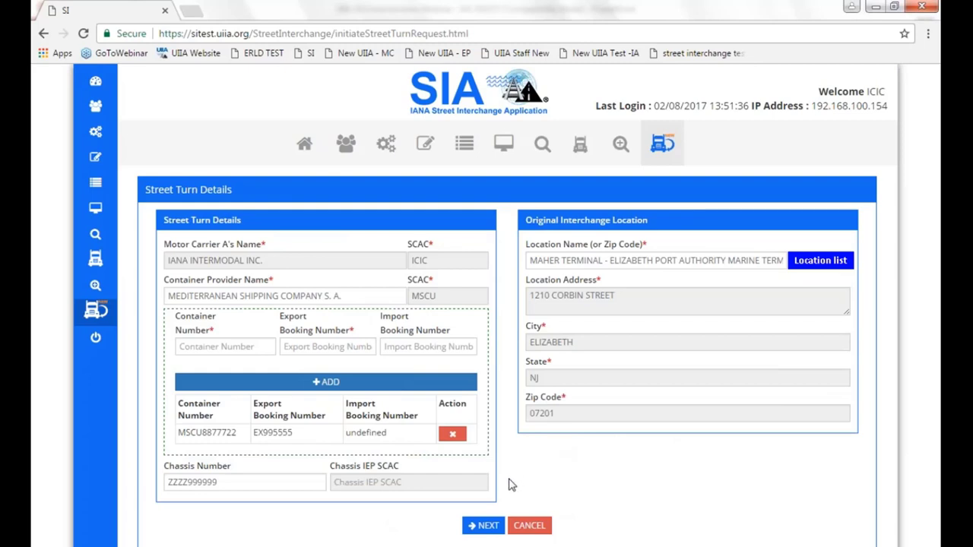
# Step: Review, confirm and submit the re-initiated MSCU8877722 request, then return to the dashboard
pyautogui.click(487, 529)
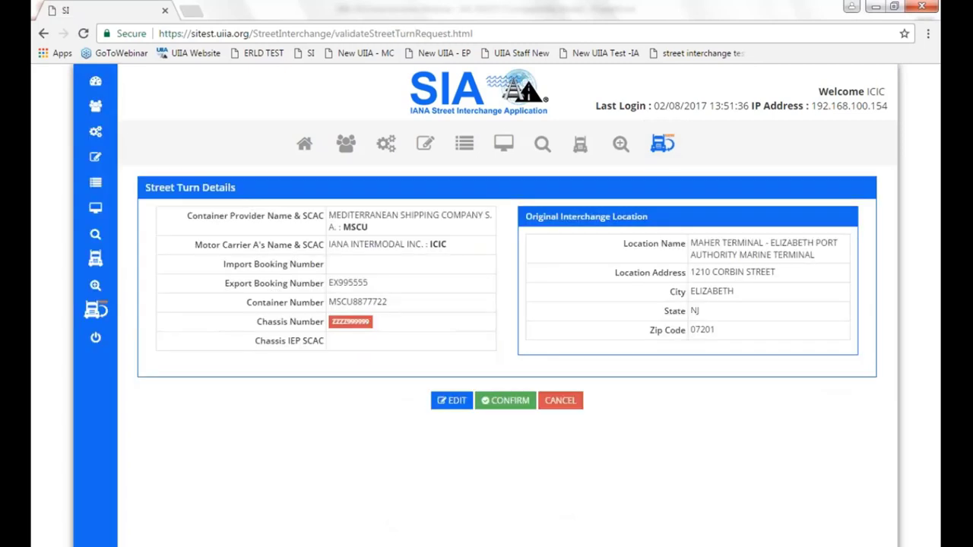
pyautogui.click(517, 401)
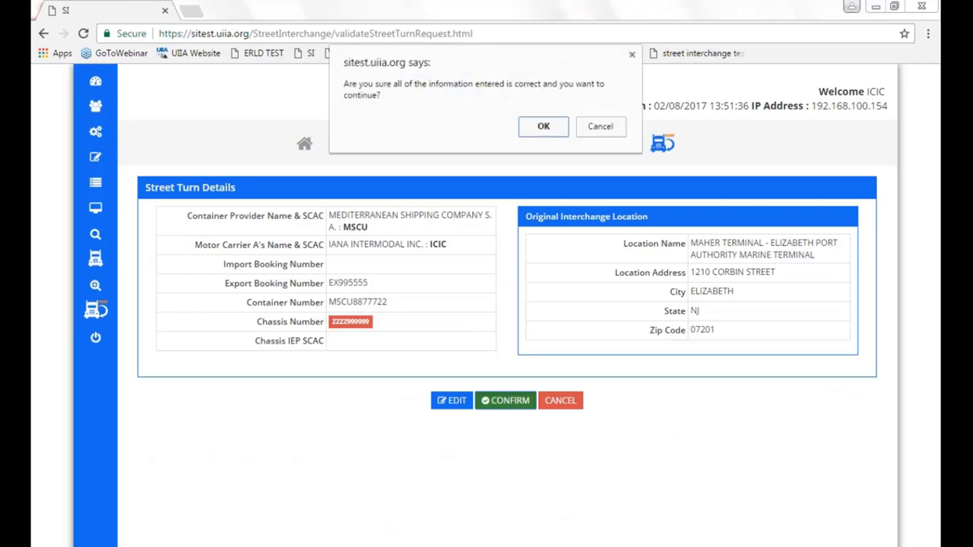
pyautogui.click(544, 127)
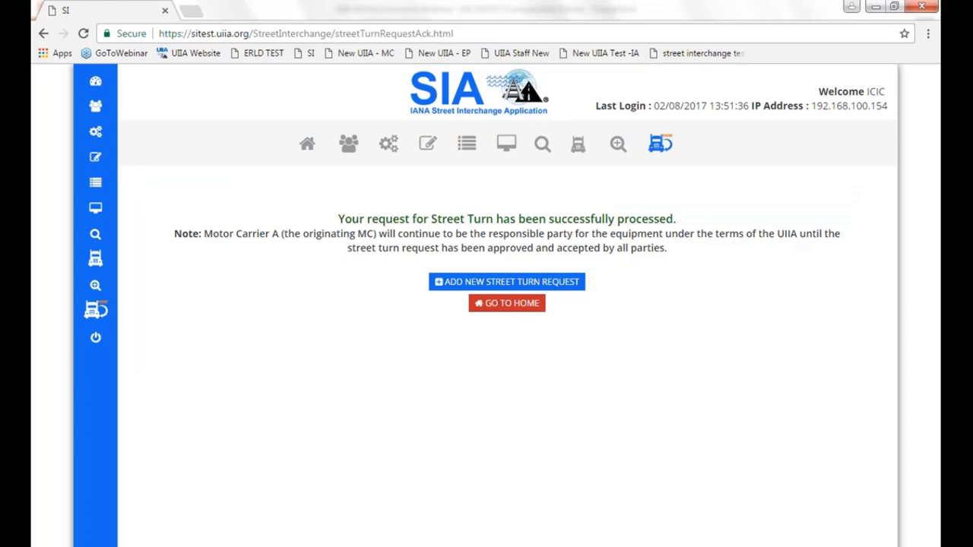
pyautogui.click(507, 302)
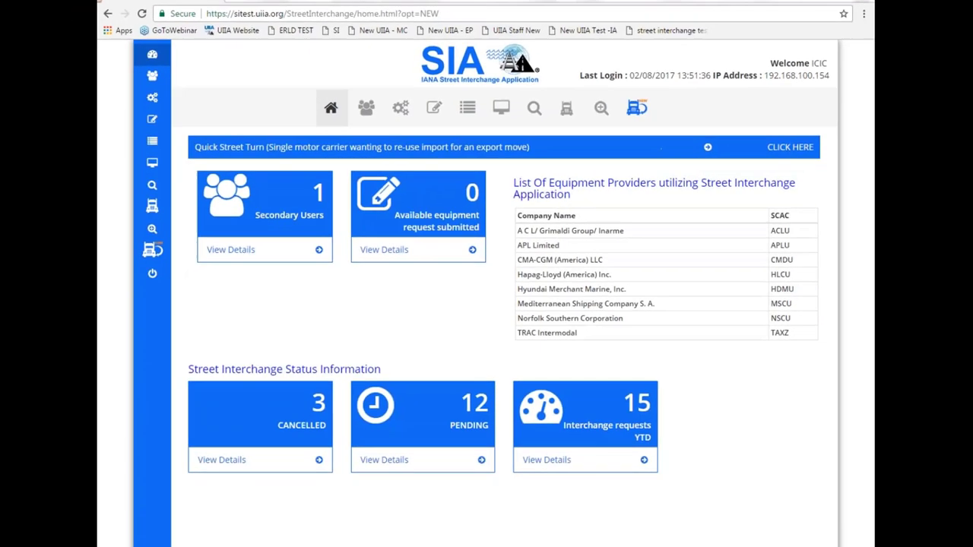
# Step: Log out, sign in as equipment provider MSCU with its password, and list pending requests
pyautogui.moveTo(164, 289)
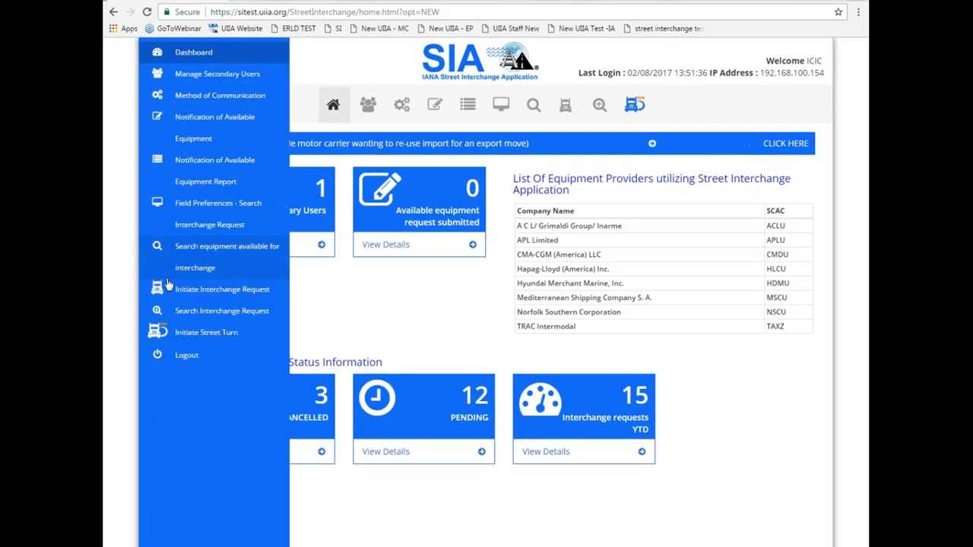
pyautogui.click(182, 356)
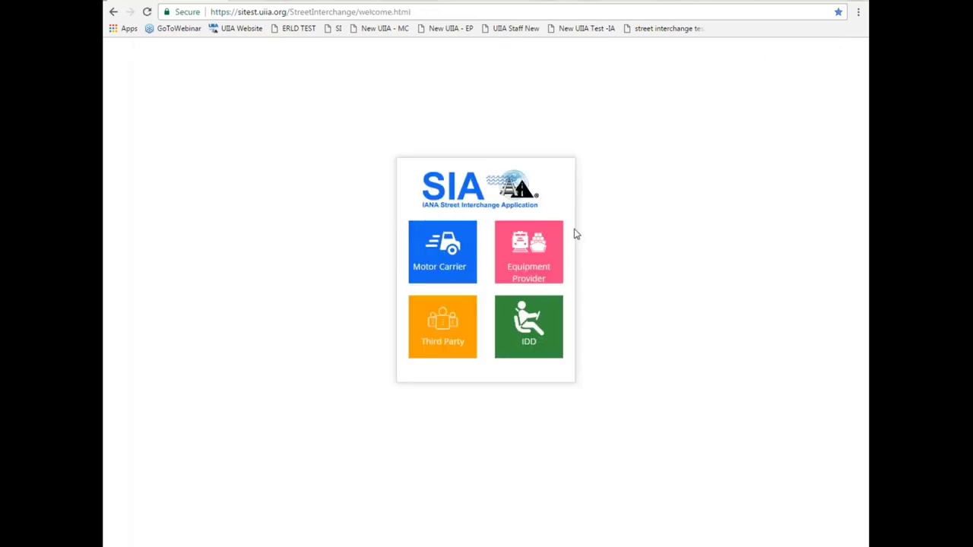
pyautogui.click(517, 259)
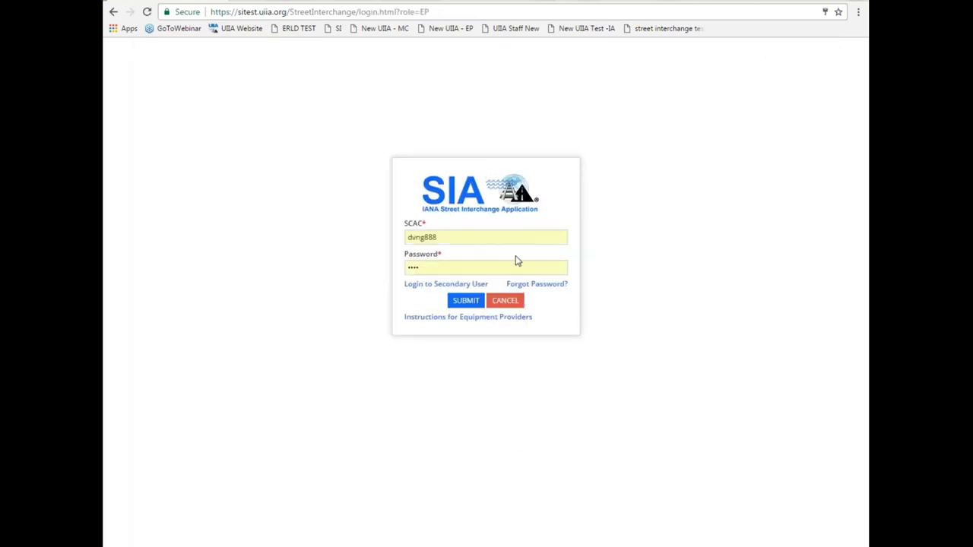
pyautogui.doubleClick(446, 237)
pyautogui.press('BackSpace')
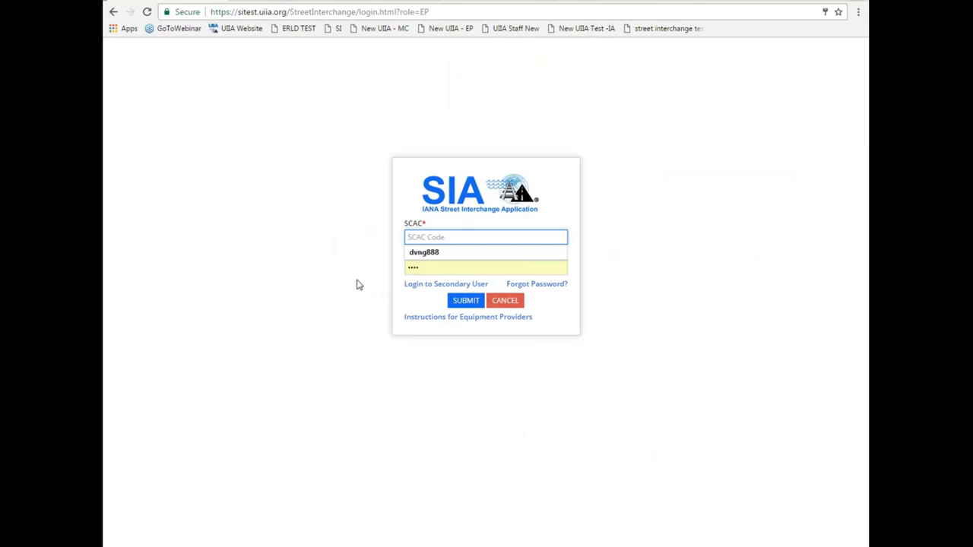
pyautogui.write('mscu')
pyautogui.press('Tab')
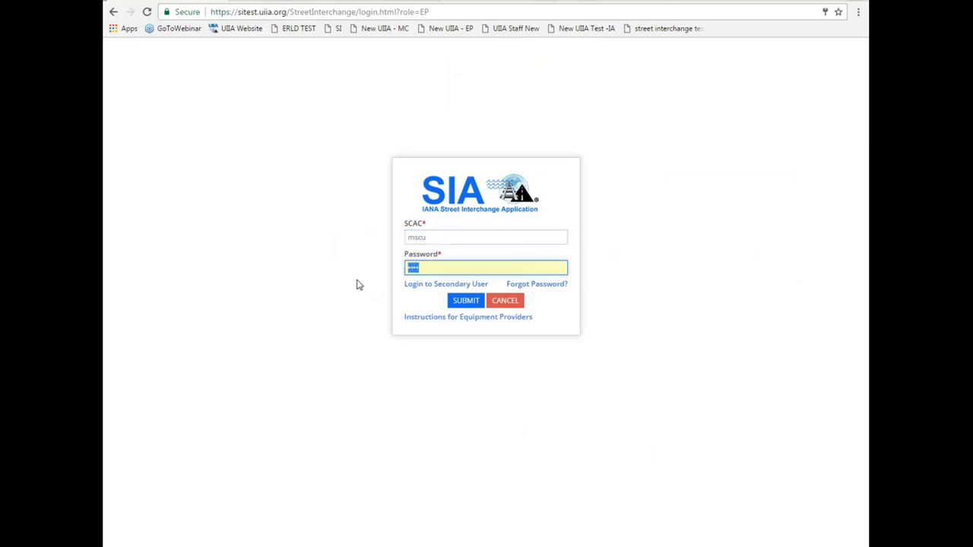
pyautogui.write('••')
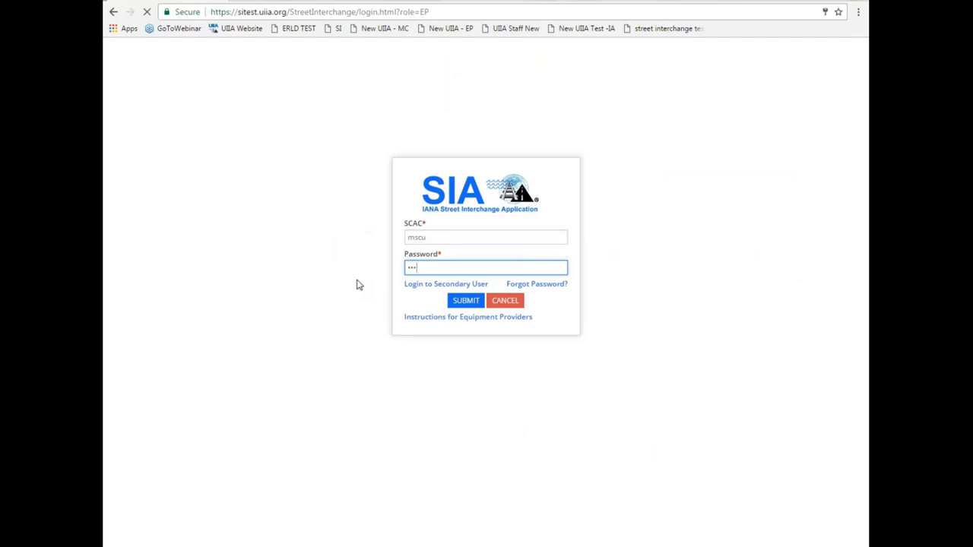
pyautogui.click(387, 343)
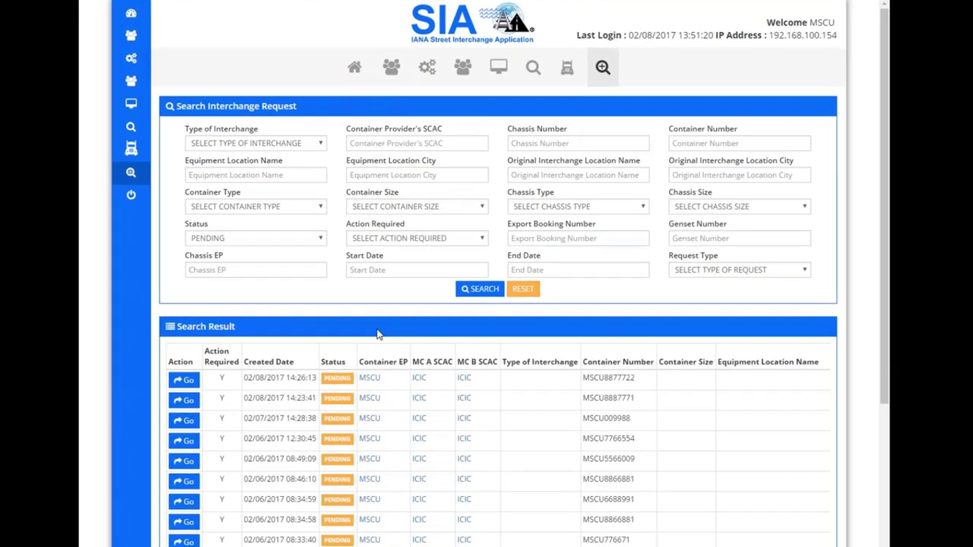
# Step: Open the MSCU7766554 street turn request, approve it, and close back to the search
pyautogui.scroll(-1, 173, 344)
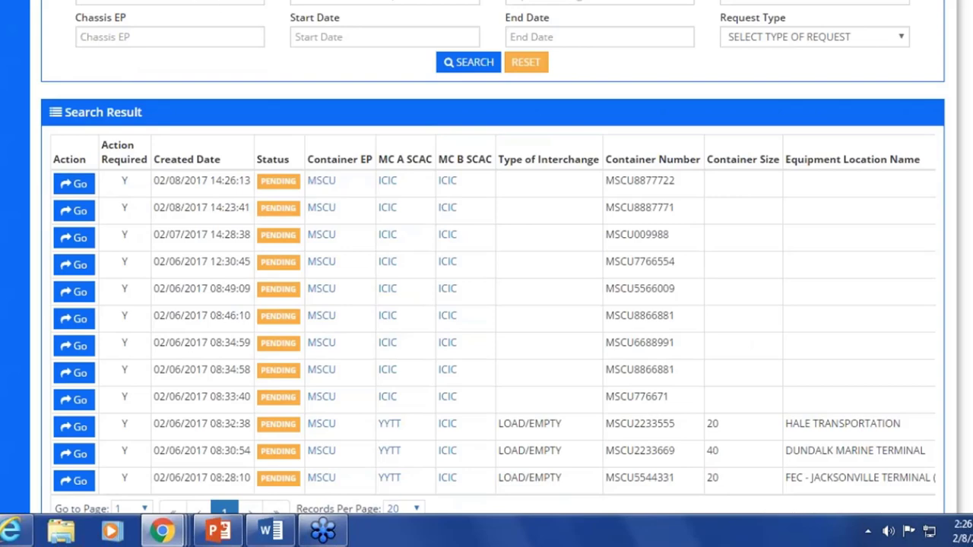
pyautogui.scroll(3, 241, 114)
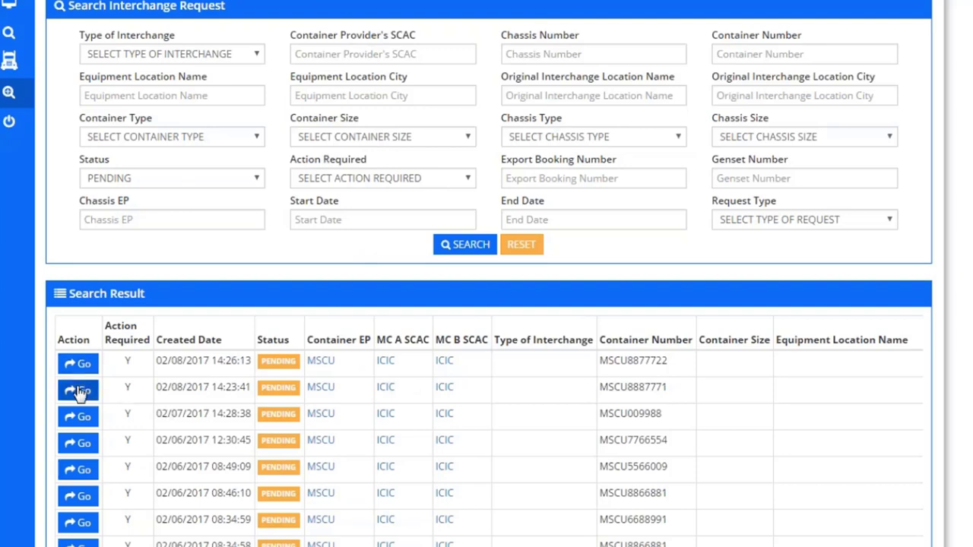
pyautogui.click(78, 443)
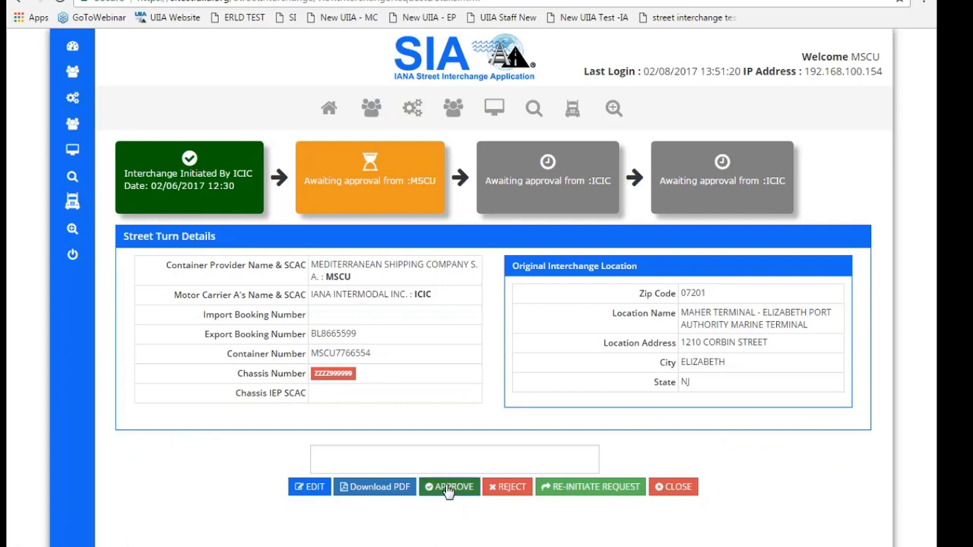
pyautogui.click(449, 490)
pyautogui.click(529, 80)
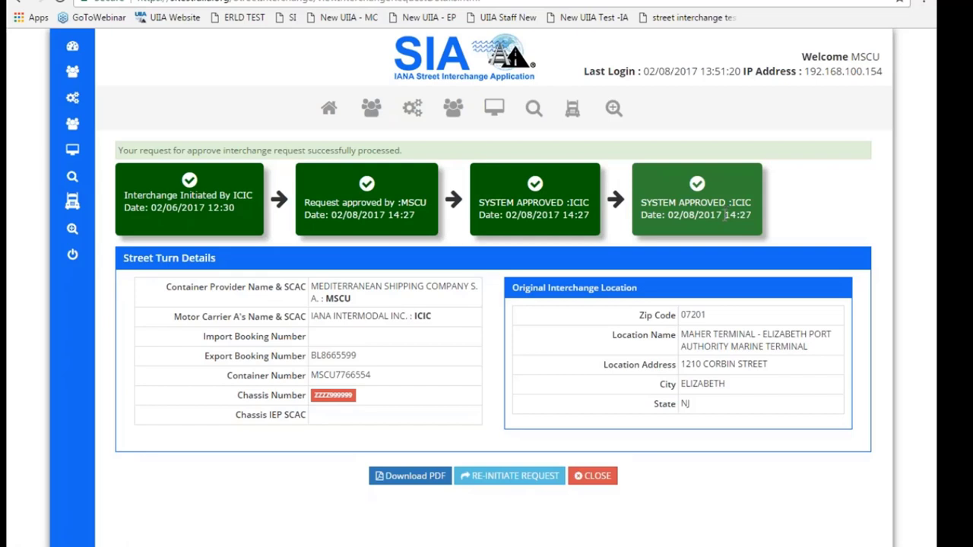
pyautogui.click(596, 477)
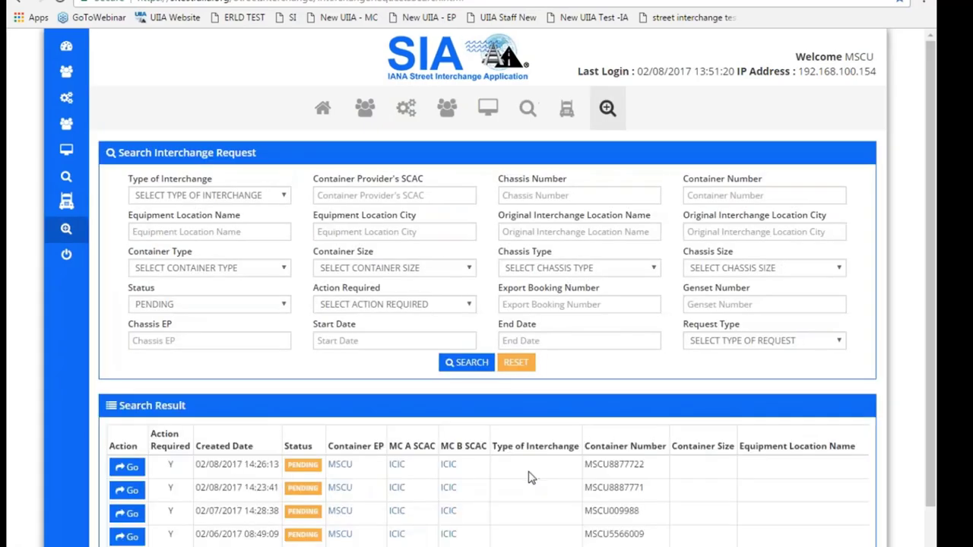
# Step: Reject container MSCU6688991's street turn with reason 'equipment cannot be street turned' and close it
pyautogui.scroll(-5, 127, 515)
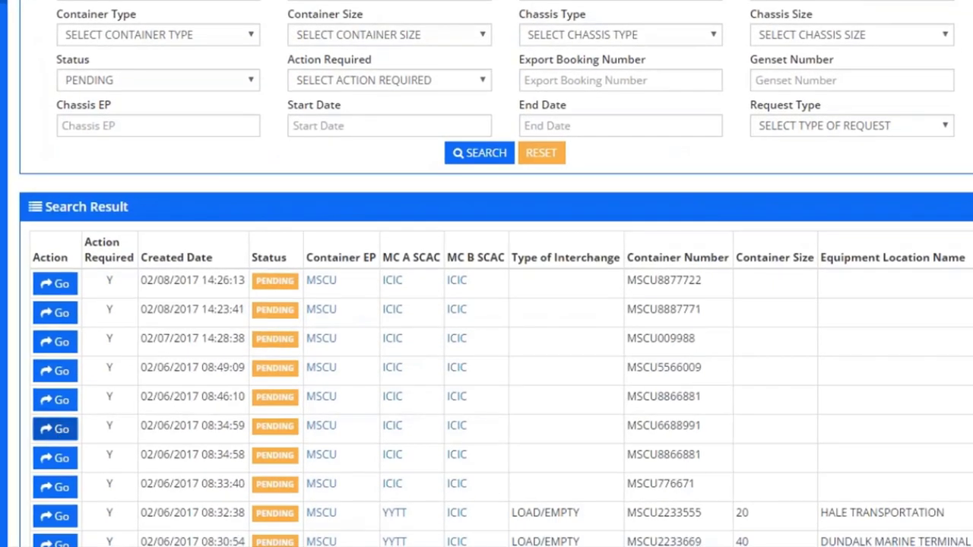
pyautogui.click(56, 428)
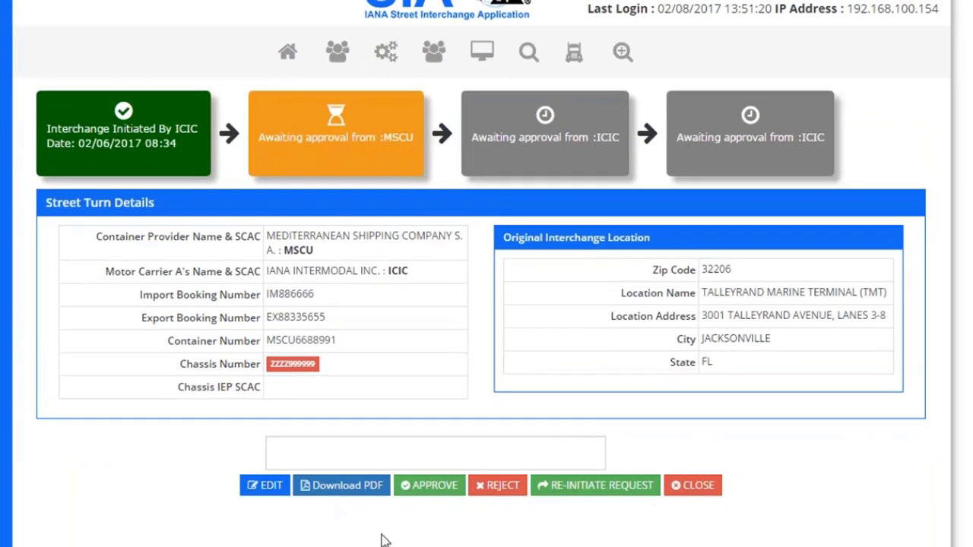
pyautogui.click(500, 490)
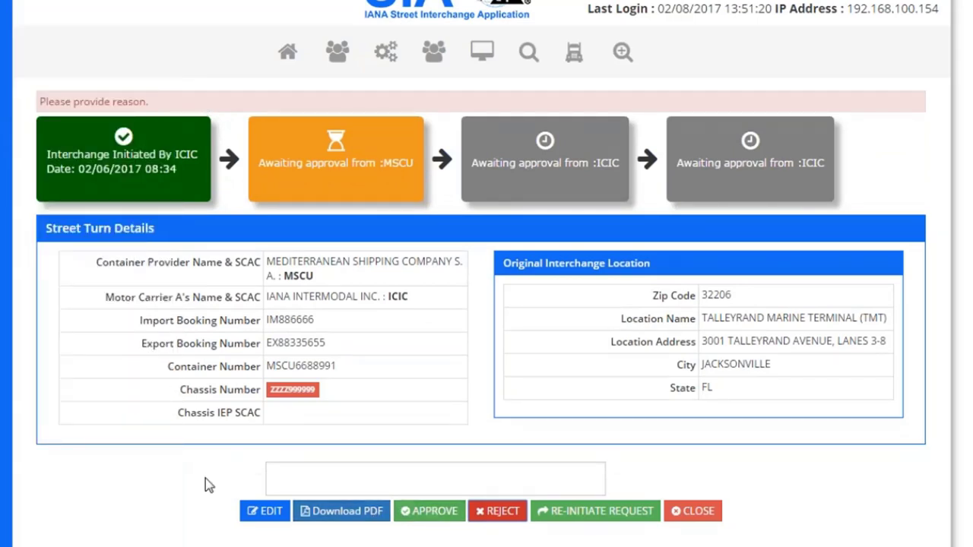
pyautogui.click(312, 479)
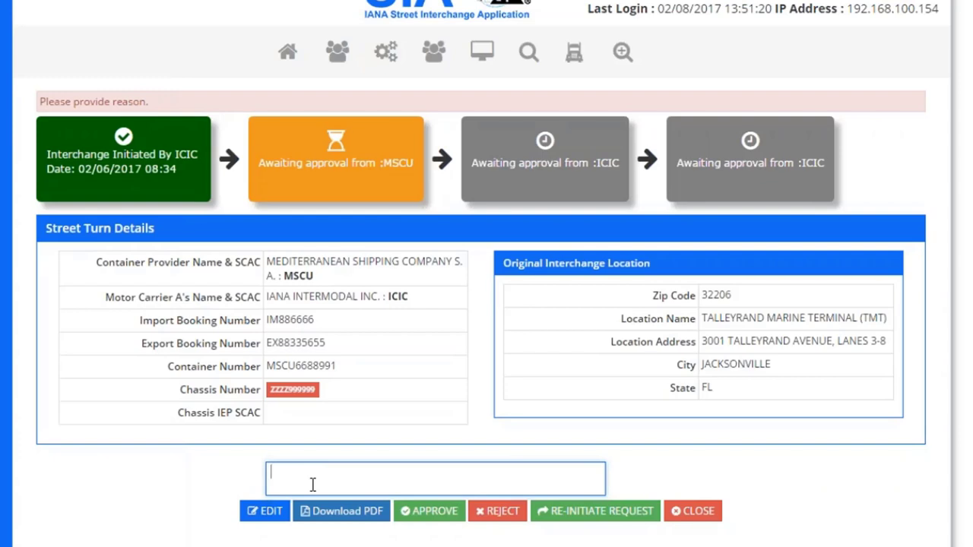
pyautogui.write('eq')
pyautogui.press('BackSpace')
pyautogui.write('quipment cannot be ')
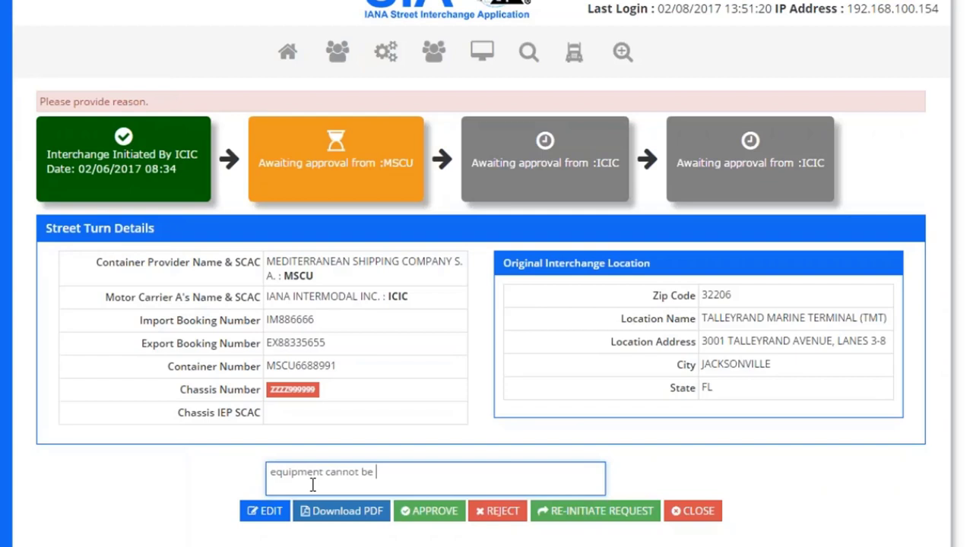
pyautogui.write('street turned')
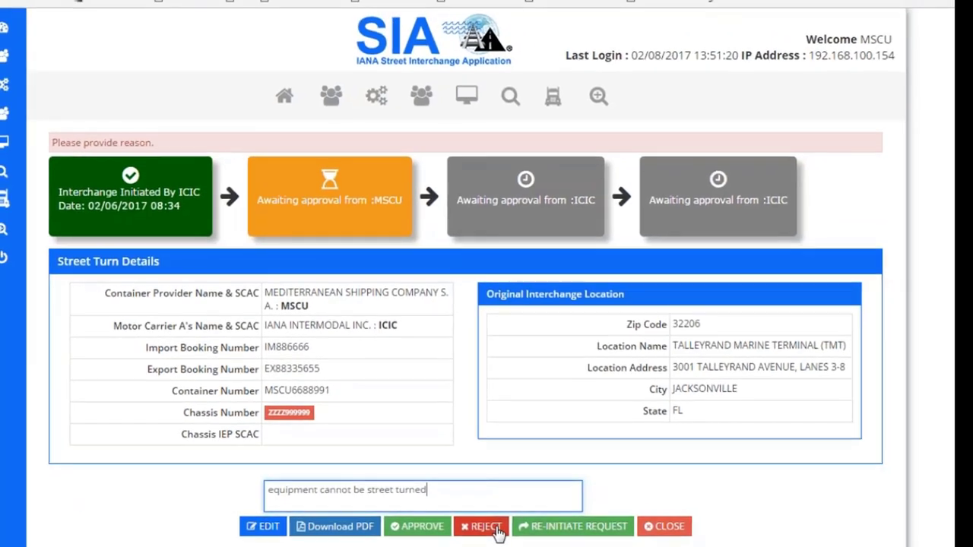
pyautogui.click(497, 528)
pyautogui.click(521, 73)
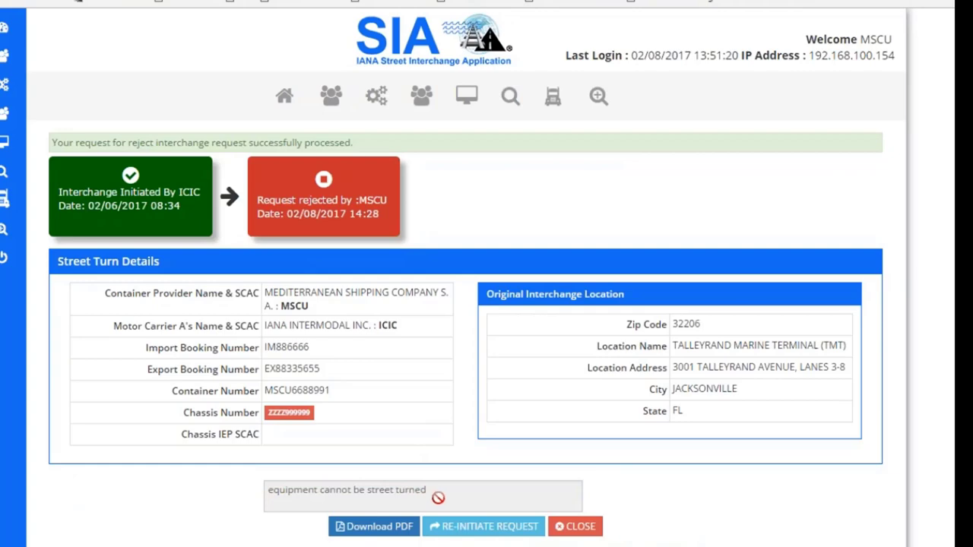
pyautogui.click(586, 531)
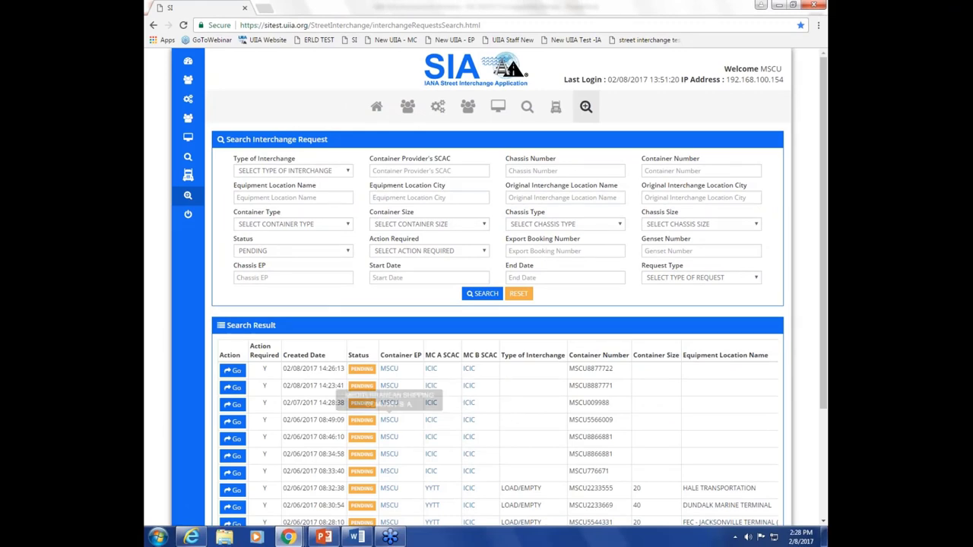
# Step: Open the MSCU8887771 street turn request and view its details as a downloaded PDF
pyautogui.click(234, 388)
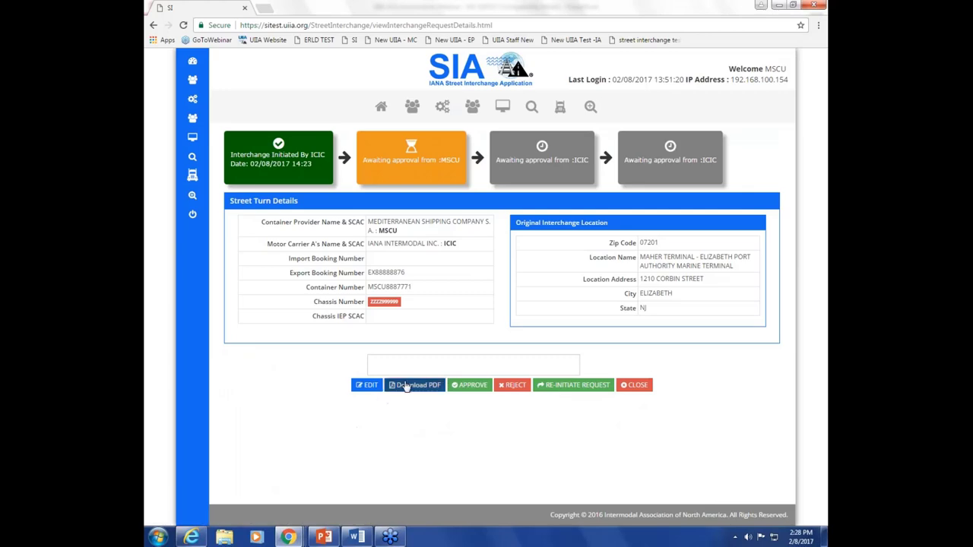
pyautogui.click(407, 385)
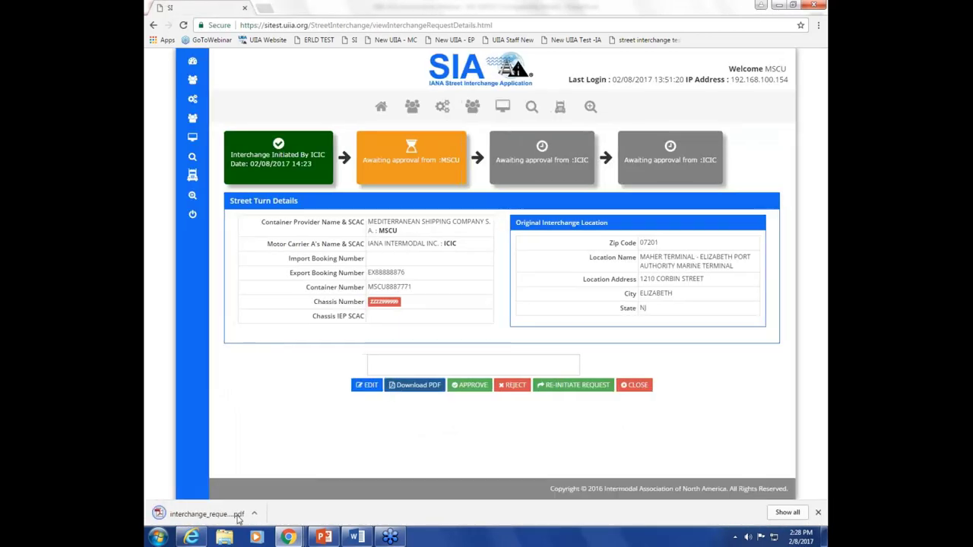
pyautogui.click(207, 514)
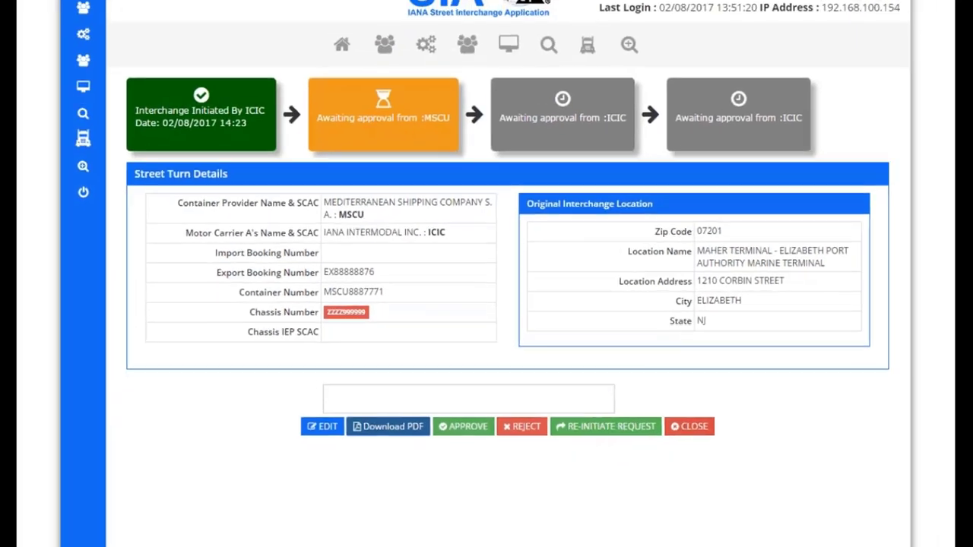
# Step: Filter the search to STREET INTERCHANGE requests and open the MSCU2233555 result
pyautogui.click(687, 426)
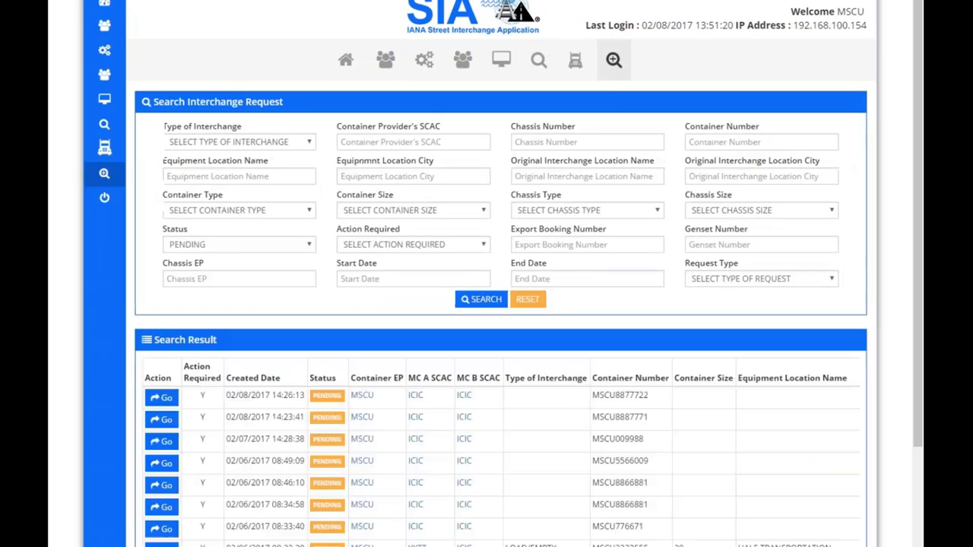
pyautogui.click(834, 281)
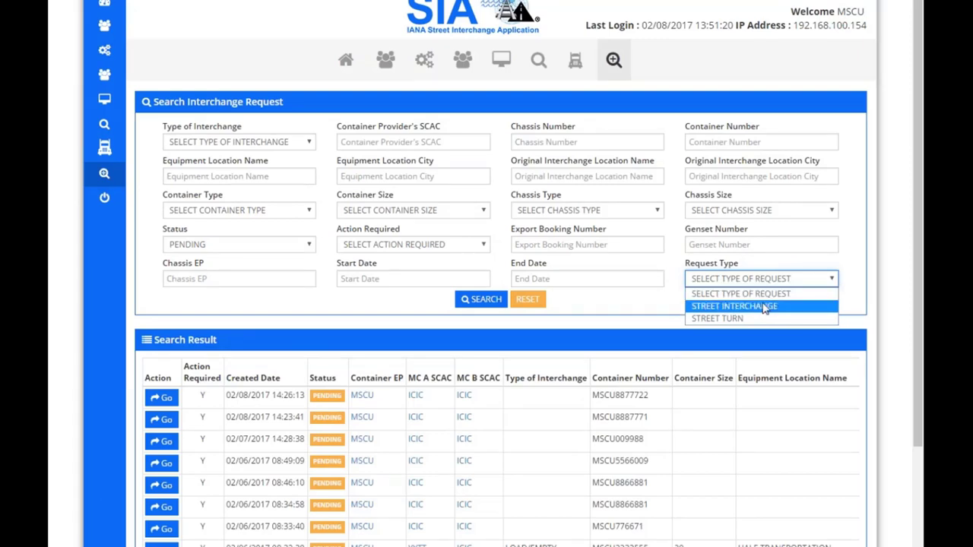
pyautogui.click(765, 313)
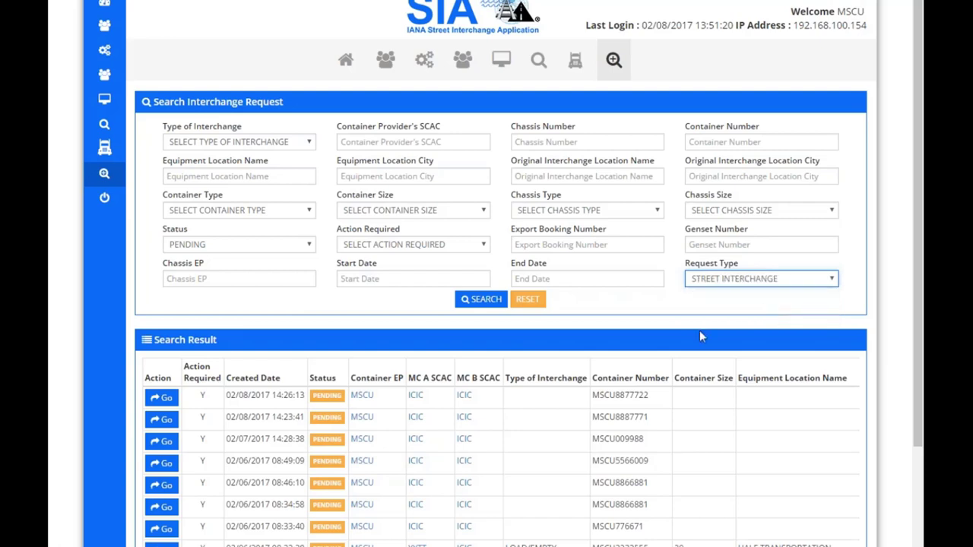
pyautogui.click(494, 302)
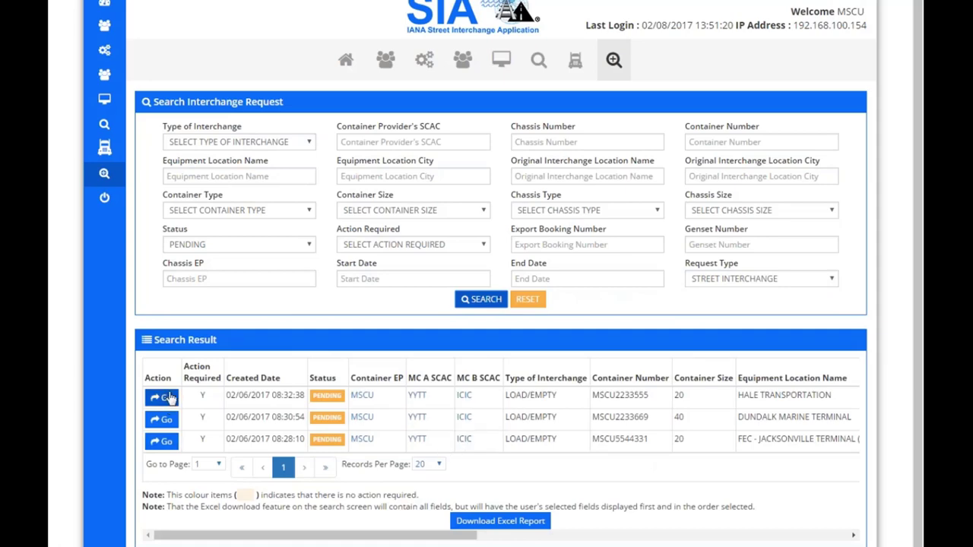
pyautogui.click(164, 398)
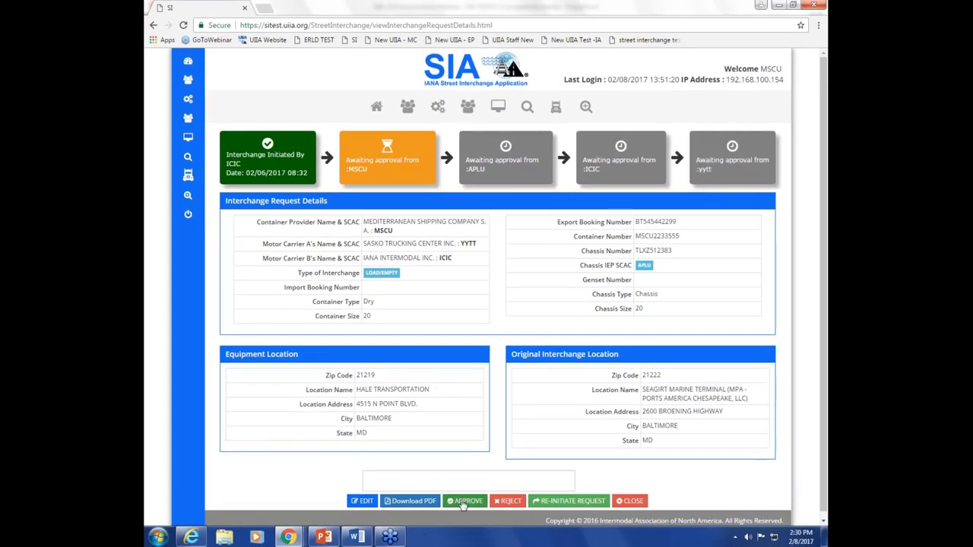
# Step: Approve the MSCU2233555 street interchange, confirm it, and return to the search results
pyautogui.click(465, 500)
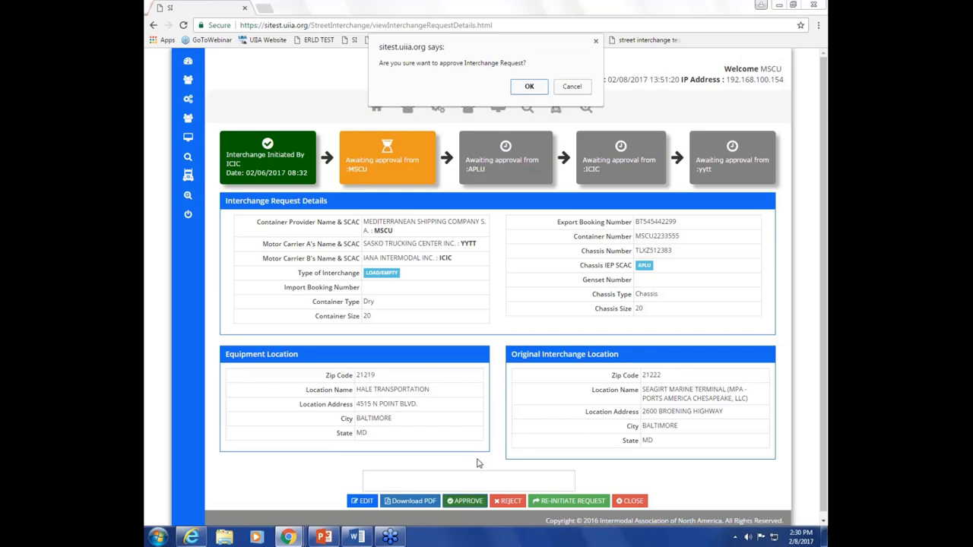
pyautogui.click(535, 89)
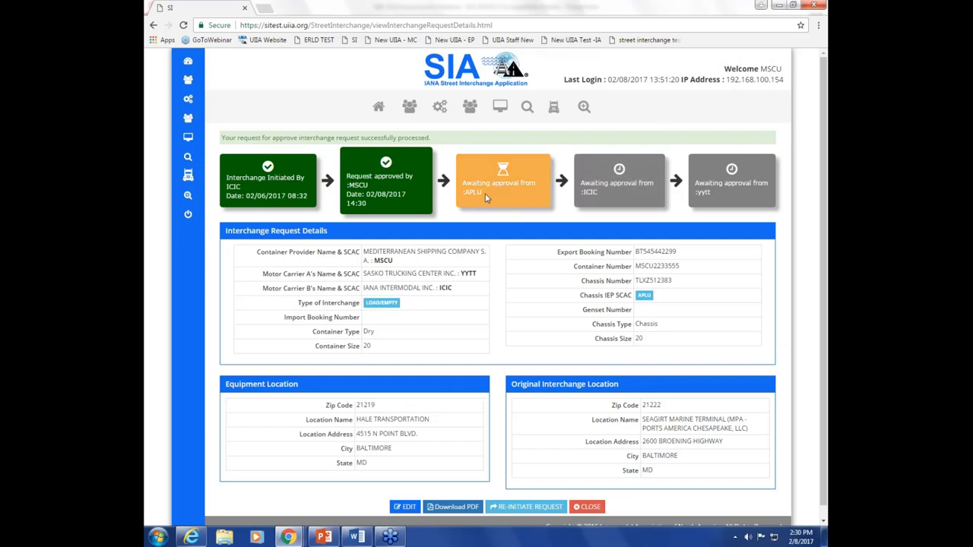
pyautogui.click(587, 507)
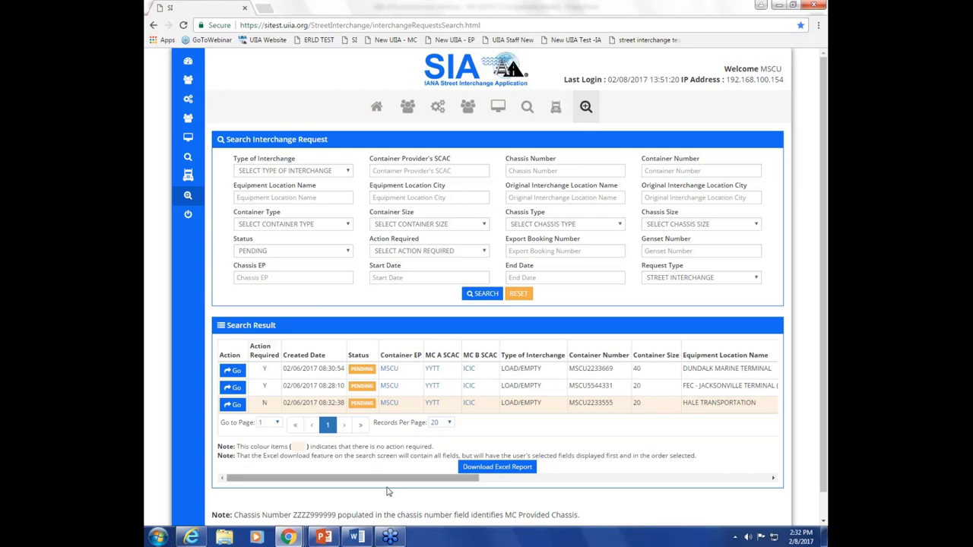
# Step: Switch to PowerPoint and advance to slide 8, the webinar thank-you slide
pyautogui.hotkey('alt', 'Tab')
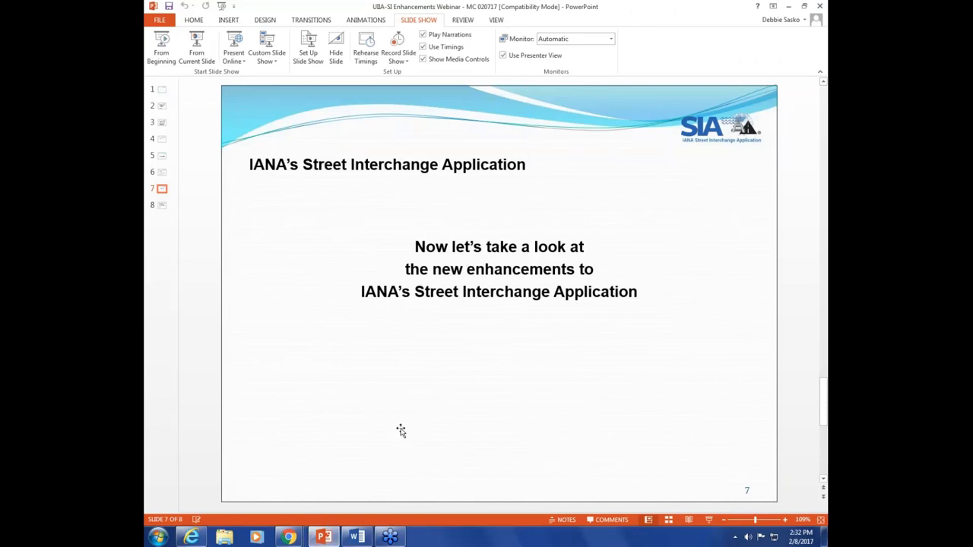
pyautogui.click(432, 347)
pyautogui.press('pagedown')
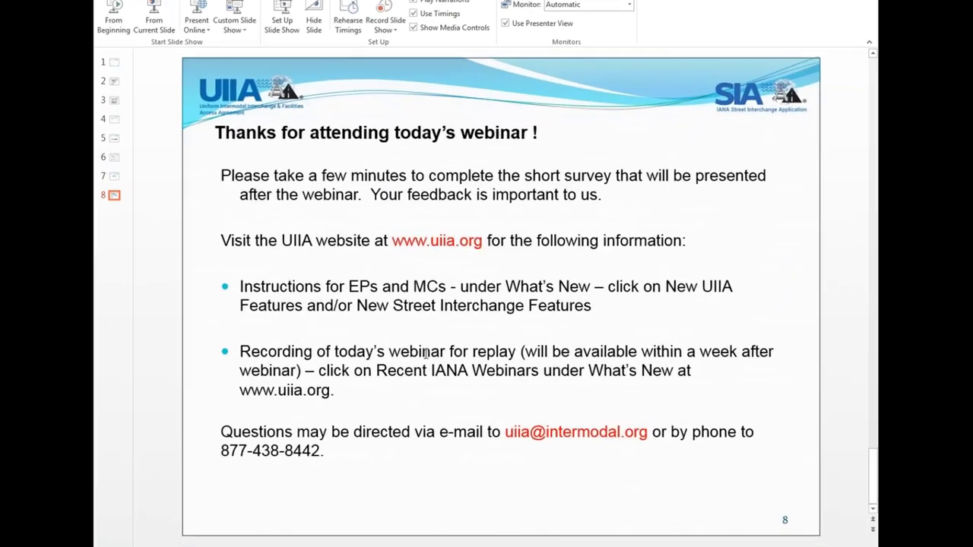